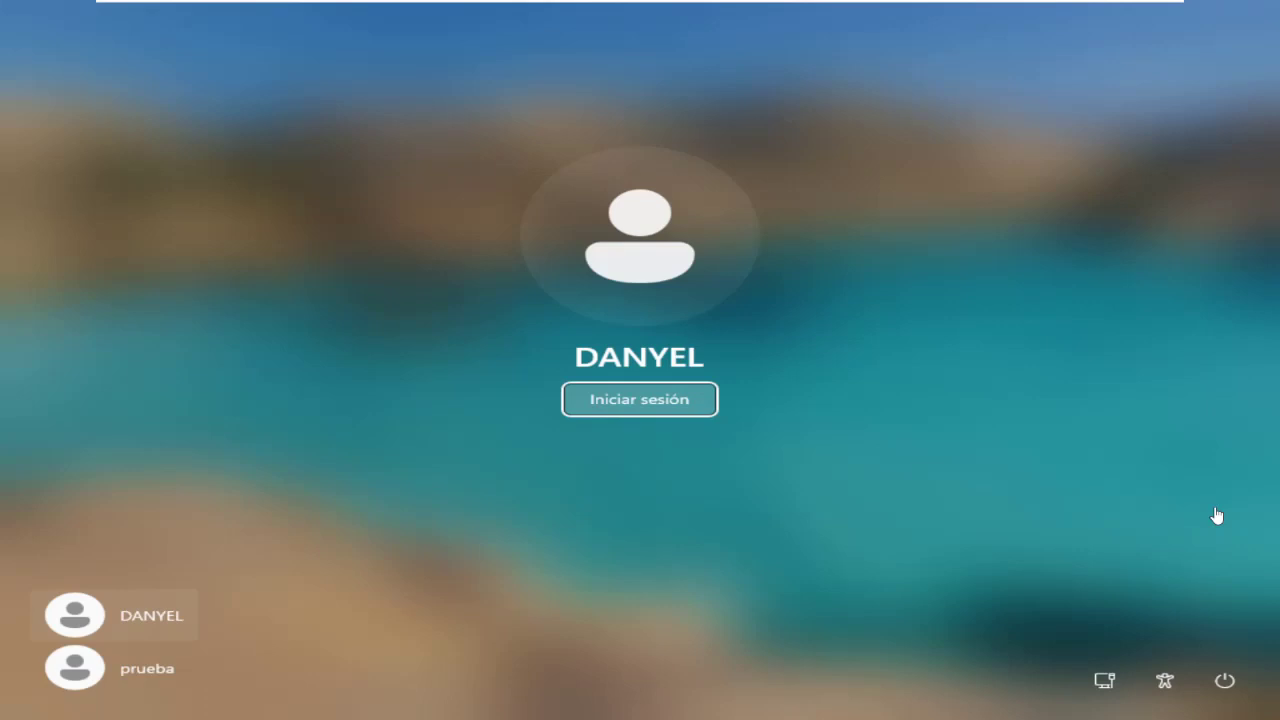
Show the power options on the sign-in screen and sign in to the selected account.
click(1224, 684)
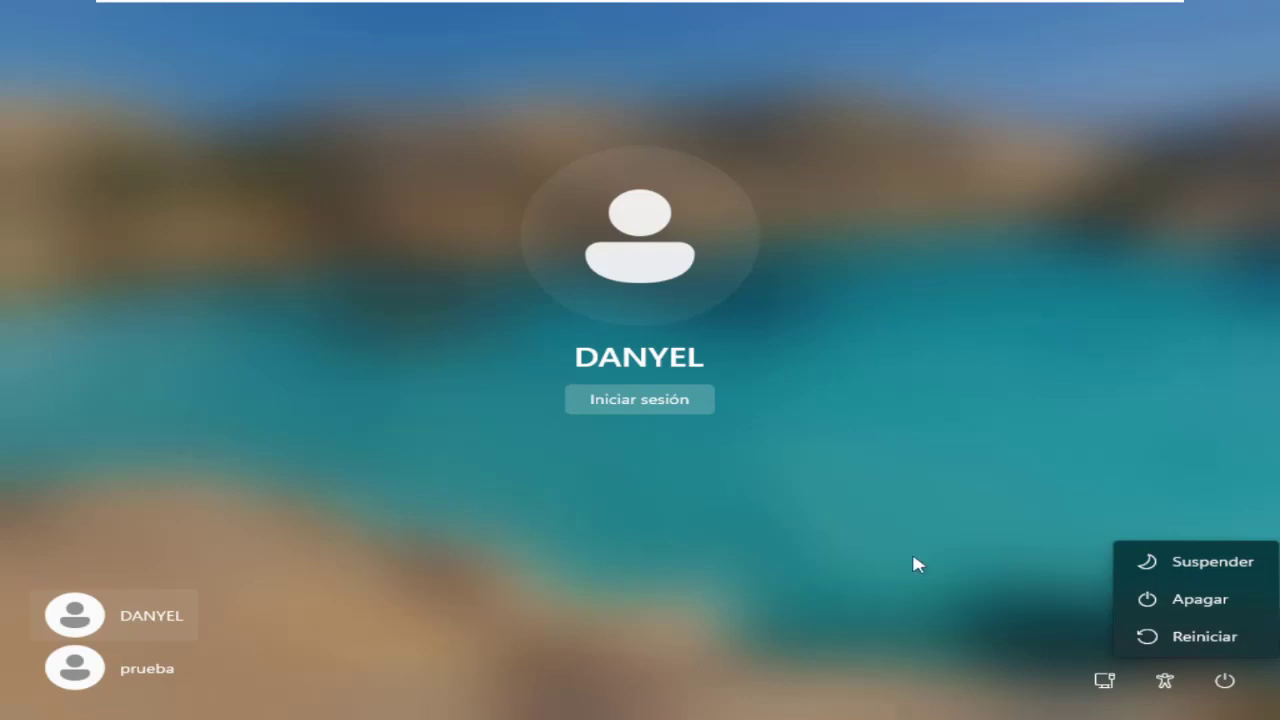
click(608, 400)
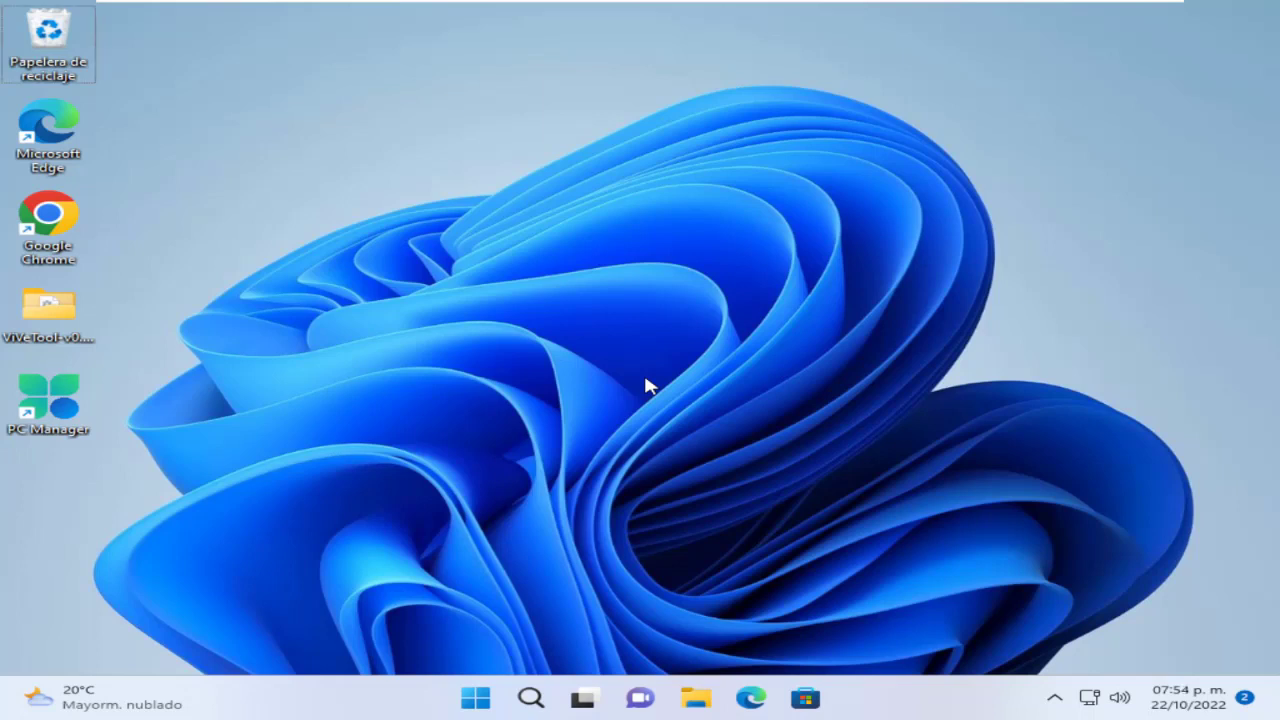
Run secpol.msc, maximize the Local Security Policy console and open Opciones de seguridad under Directivas locales.
key(super+r)
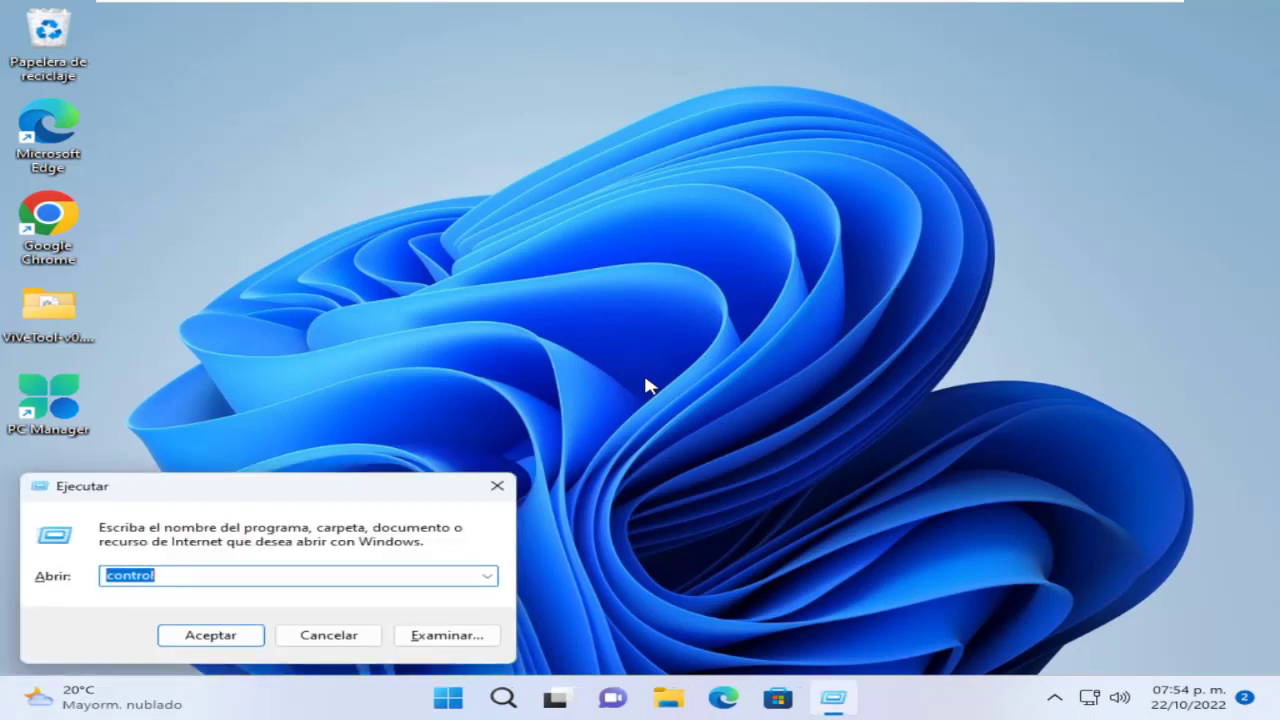
text(sec)
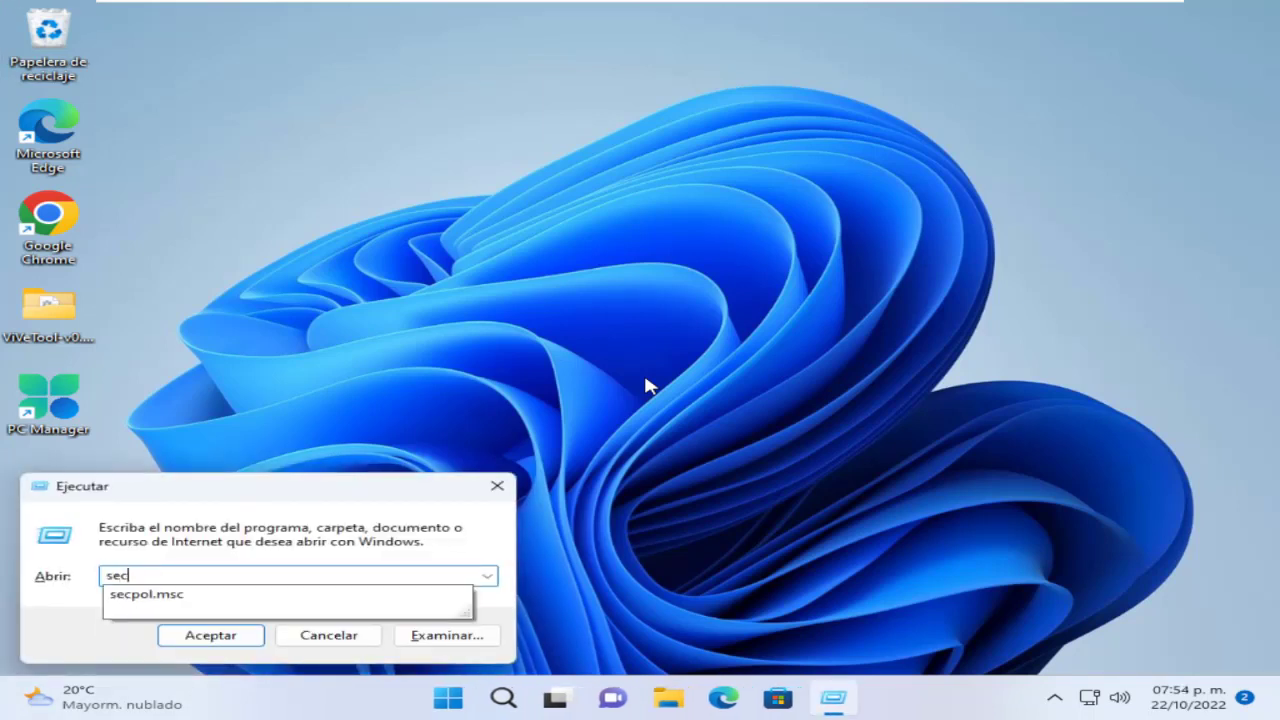
key(Down)
key(Return)
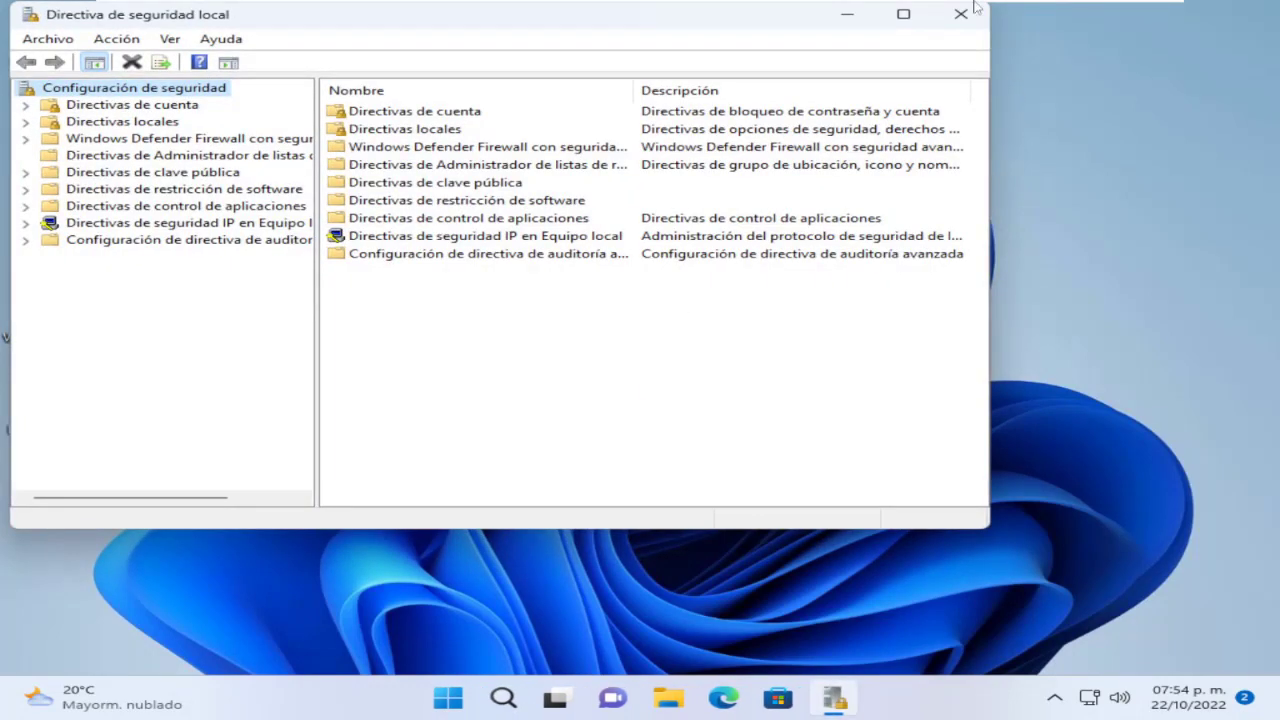
click(903, 14)
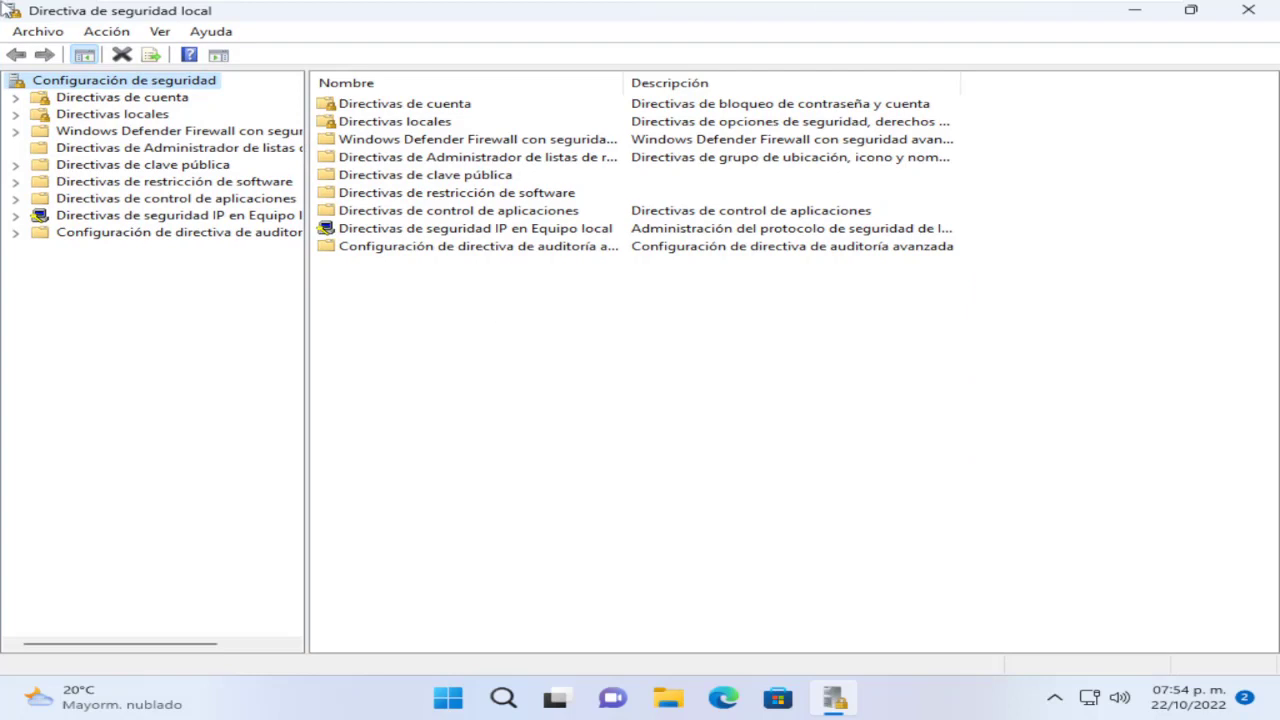
click(16, 114)
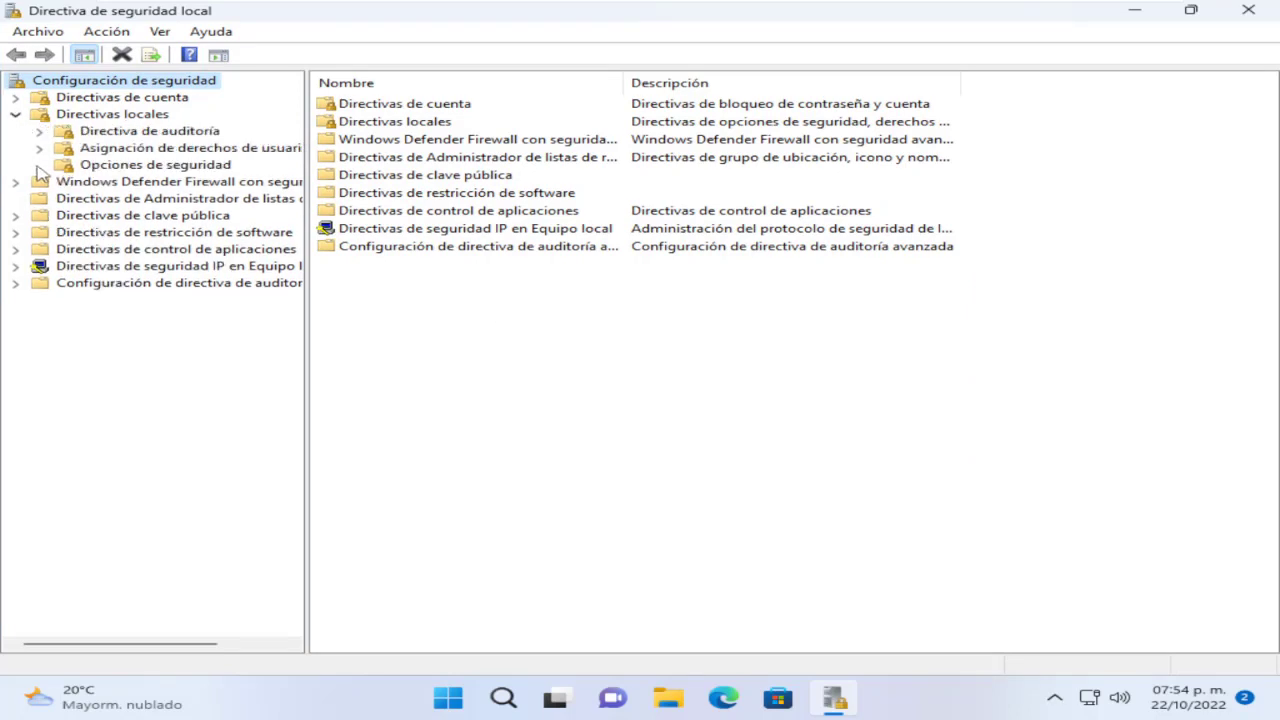
click(134, 166)
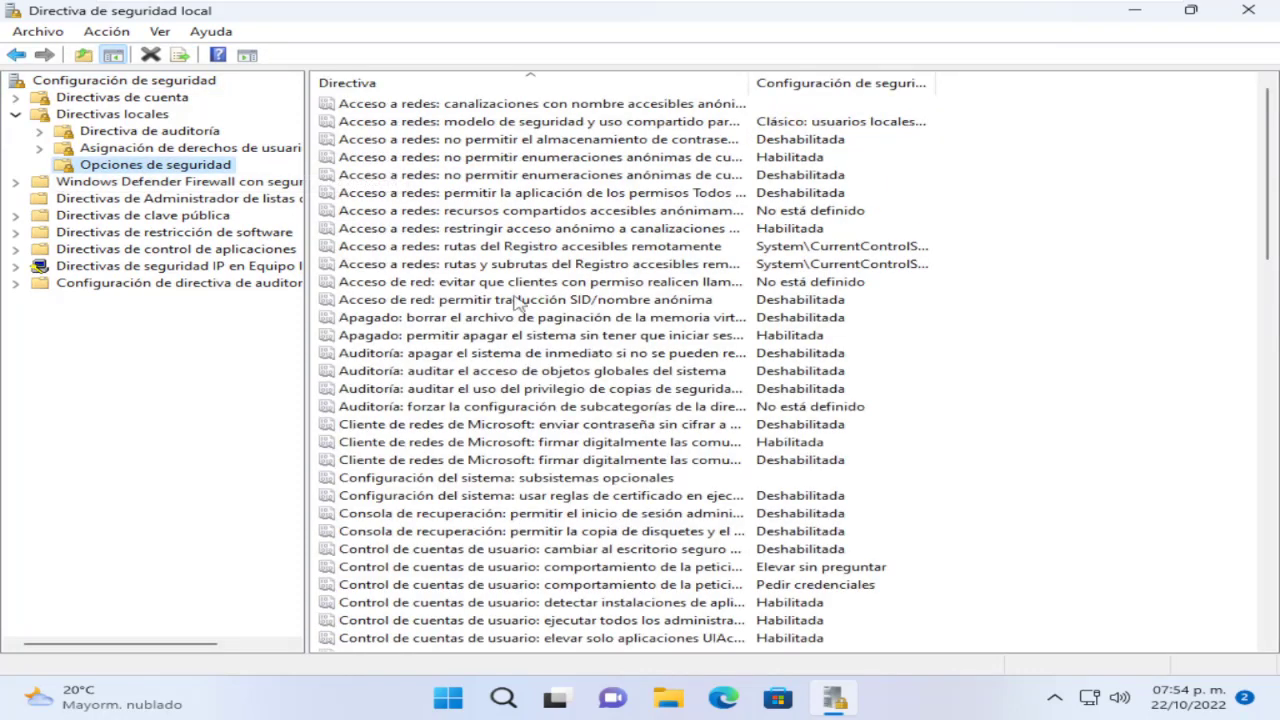
Set the policy "Apagado: permitir apagar el sistema sin tener que iniciar sesión" to Deshabilitada and close the console.
click(366, 343)
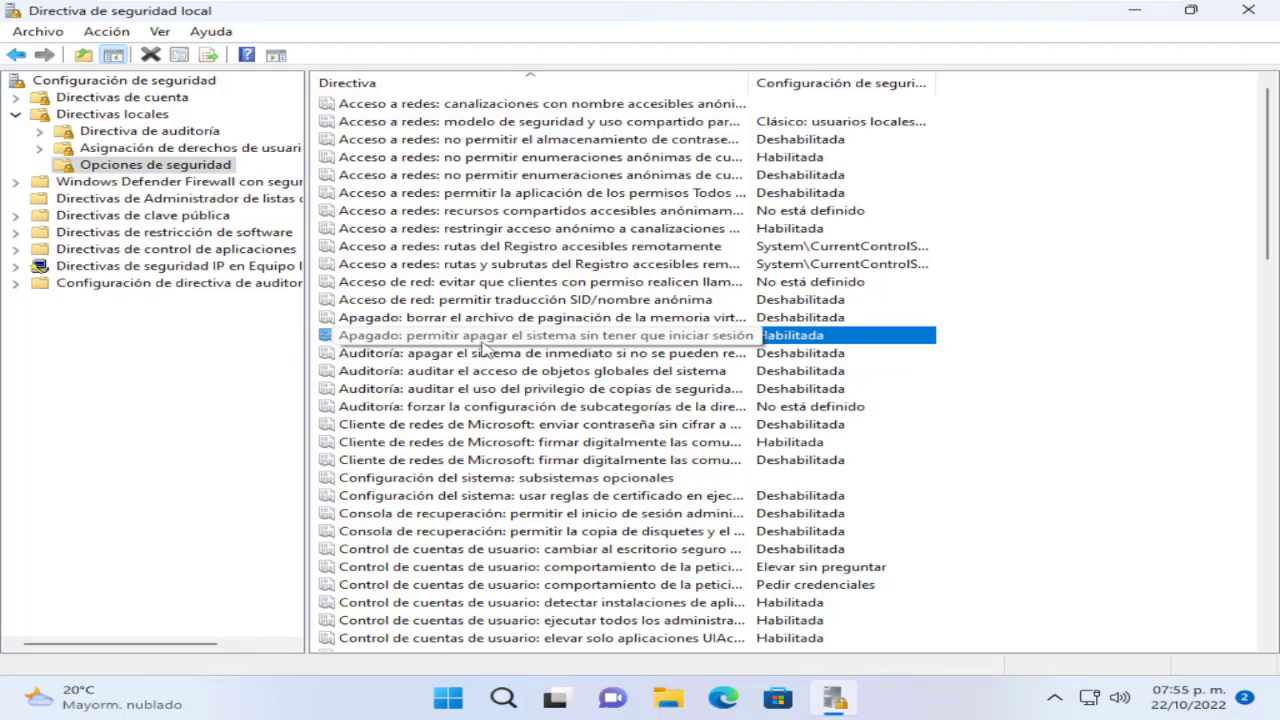
double_click(484, 348)
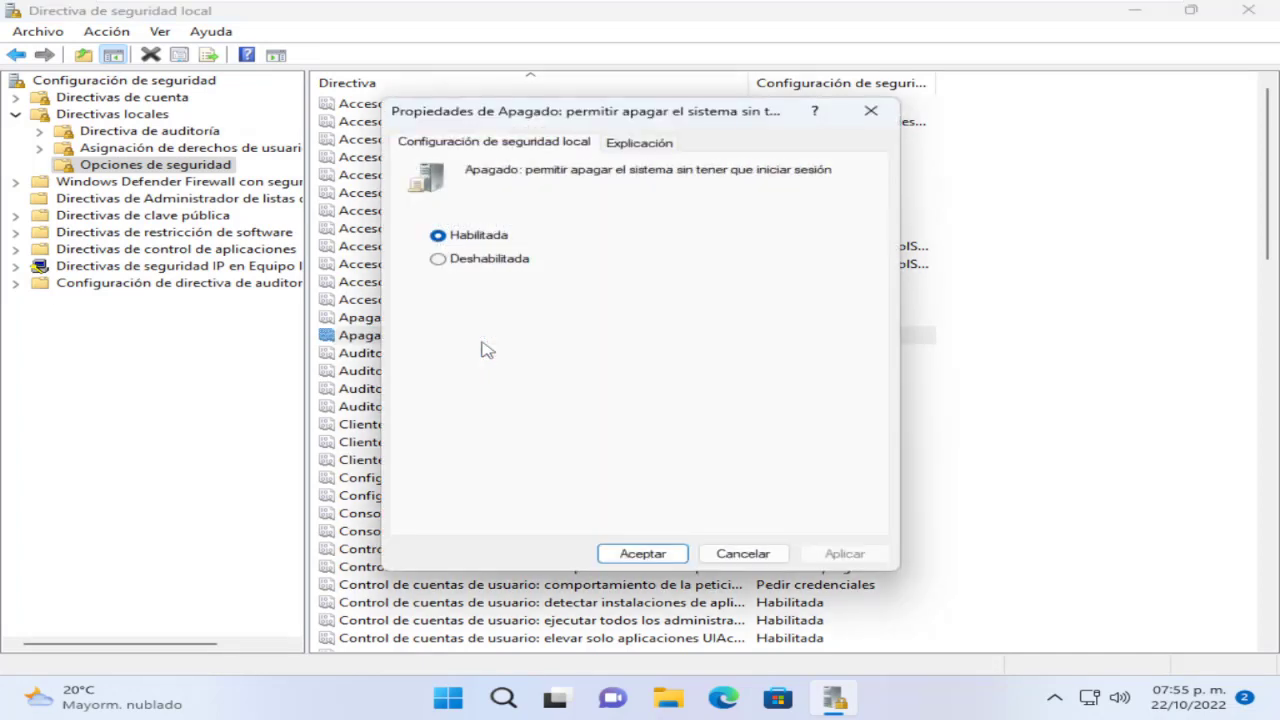
click(447, 262)
click(866, 558)
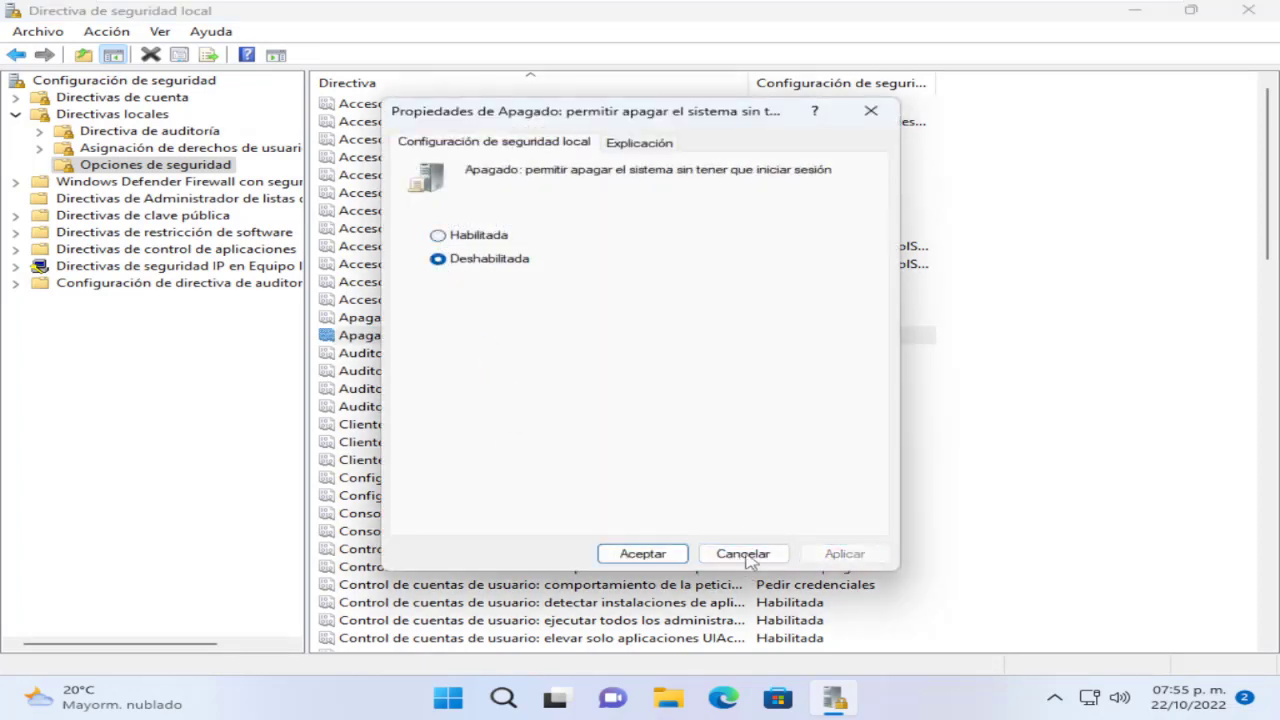
click(626, 553)
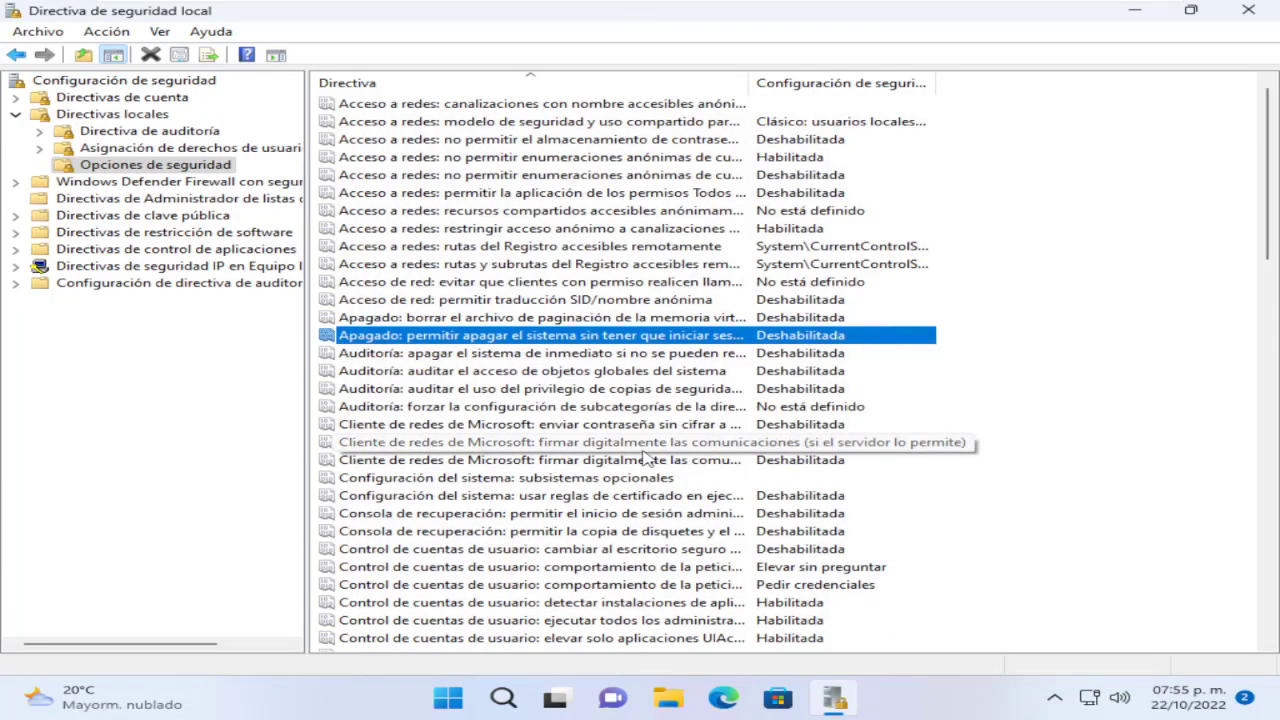
click(1248, 10)
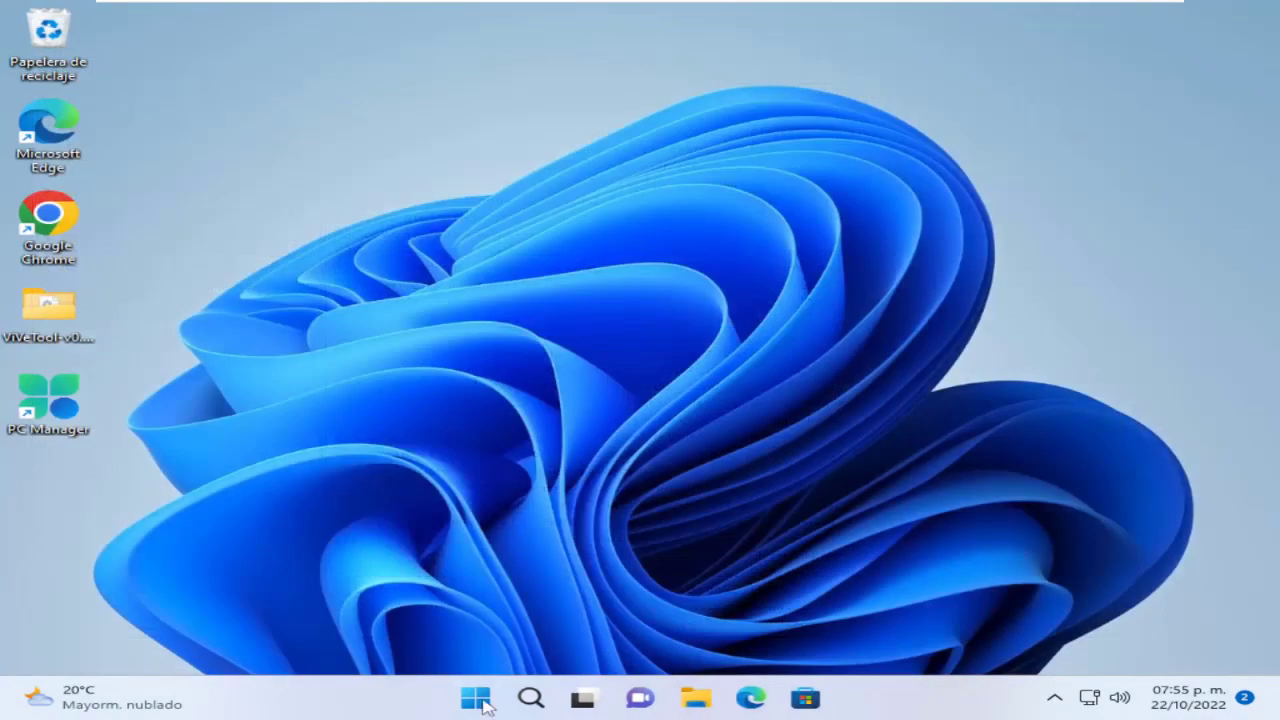
Sign out to check the power options on the sign-in screen, and sign back in to the same account.
click(478, 700)
click(388, 638)
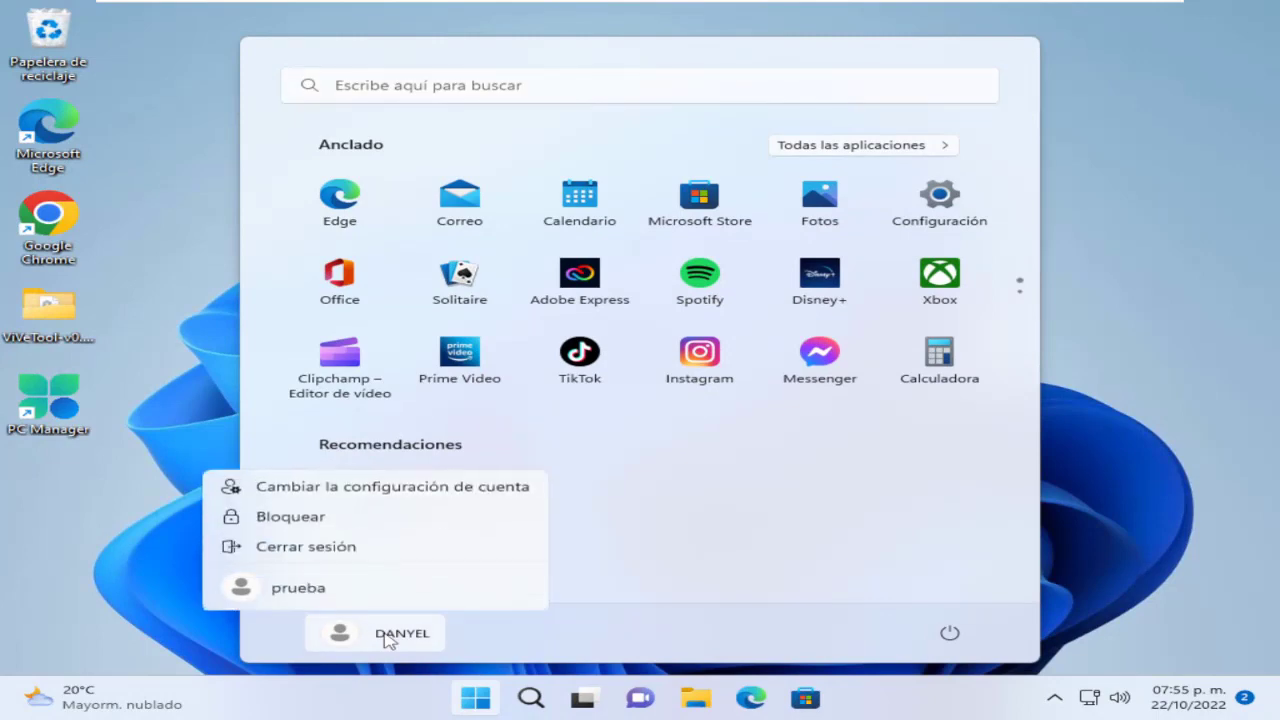
click(360, 549)
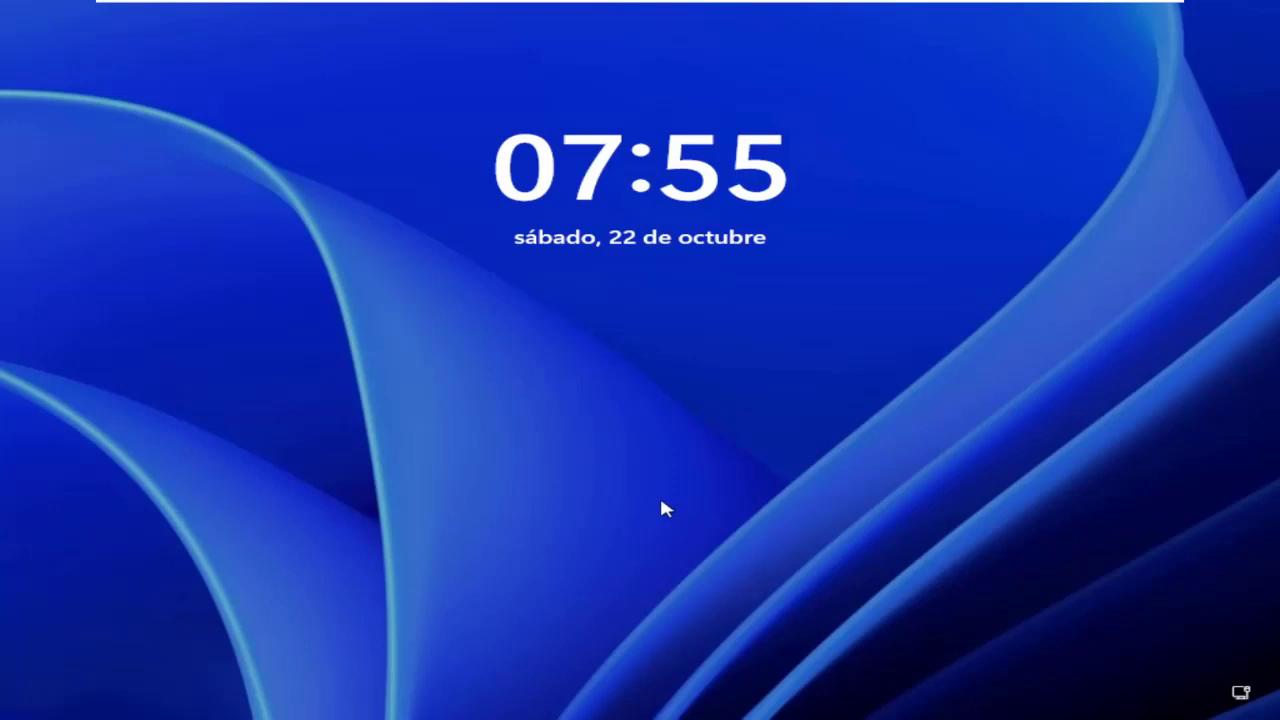
click(834, 580)
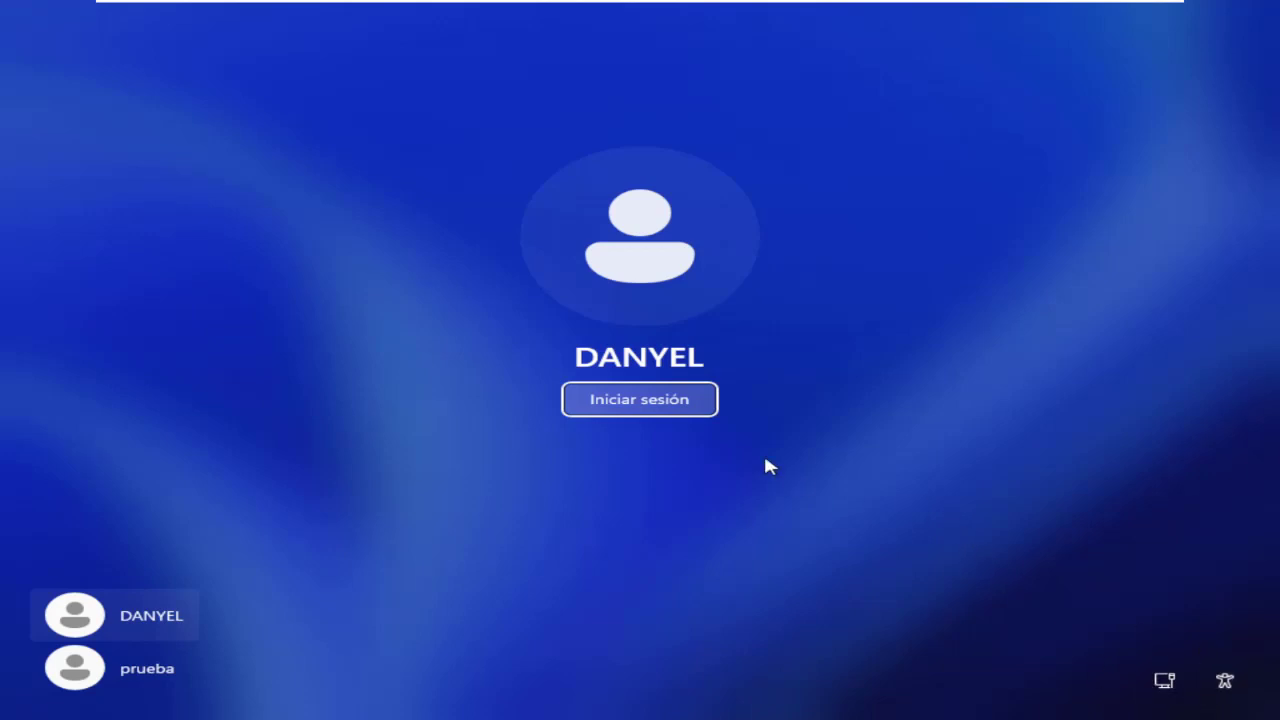
click(663, 404)
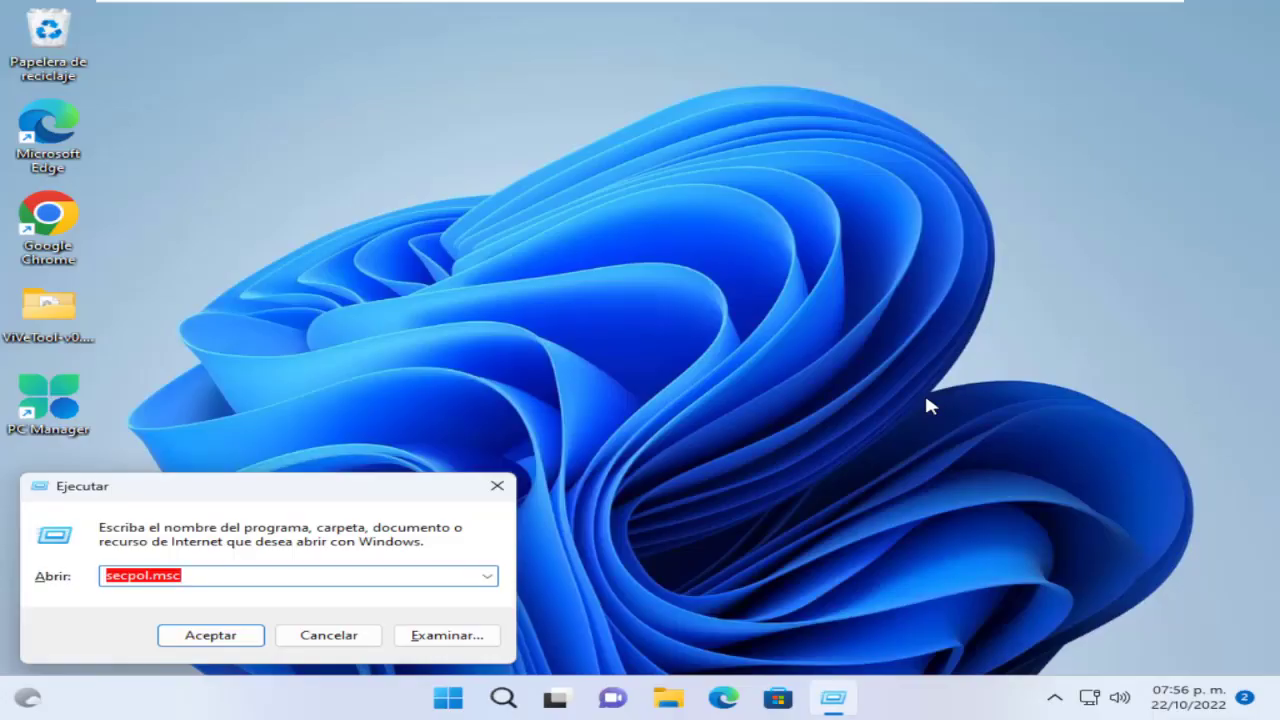
Run secpol.msc again and open Opciones de seguridad under Directivas locales.
key(Return)
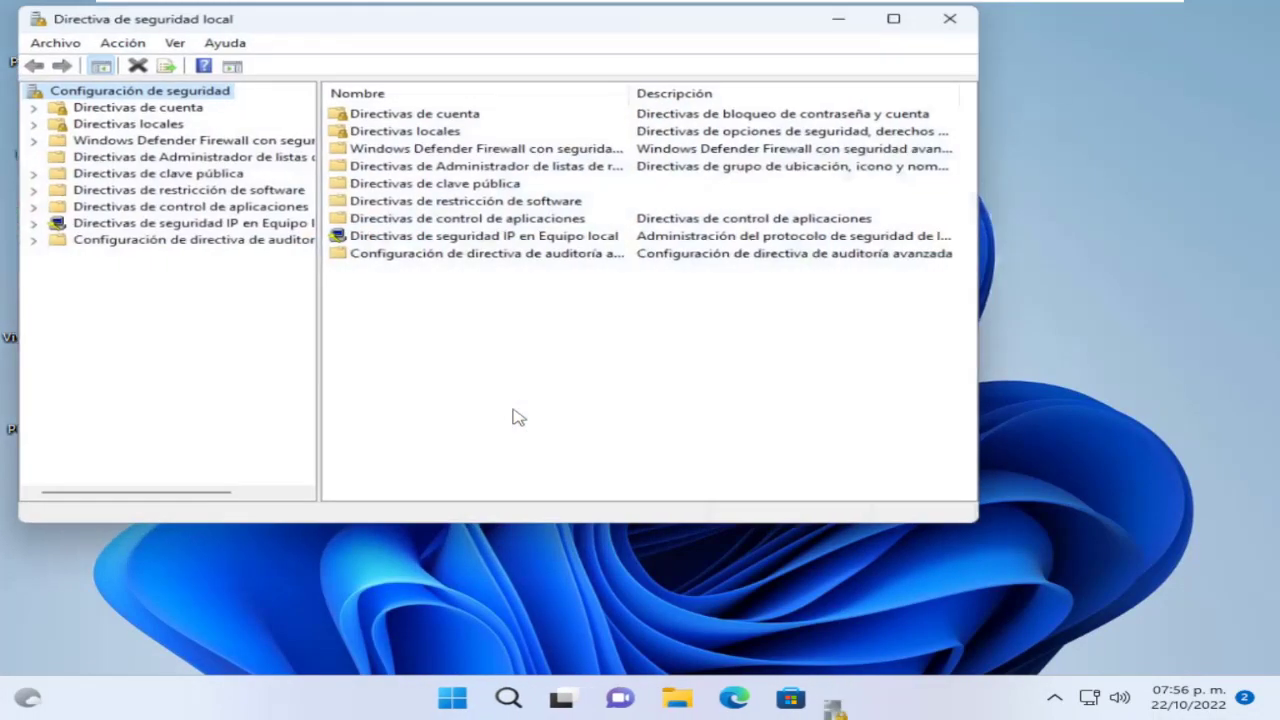
click(100, 121)
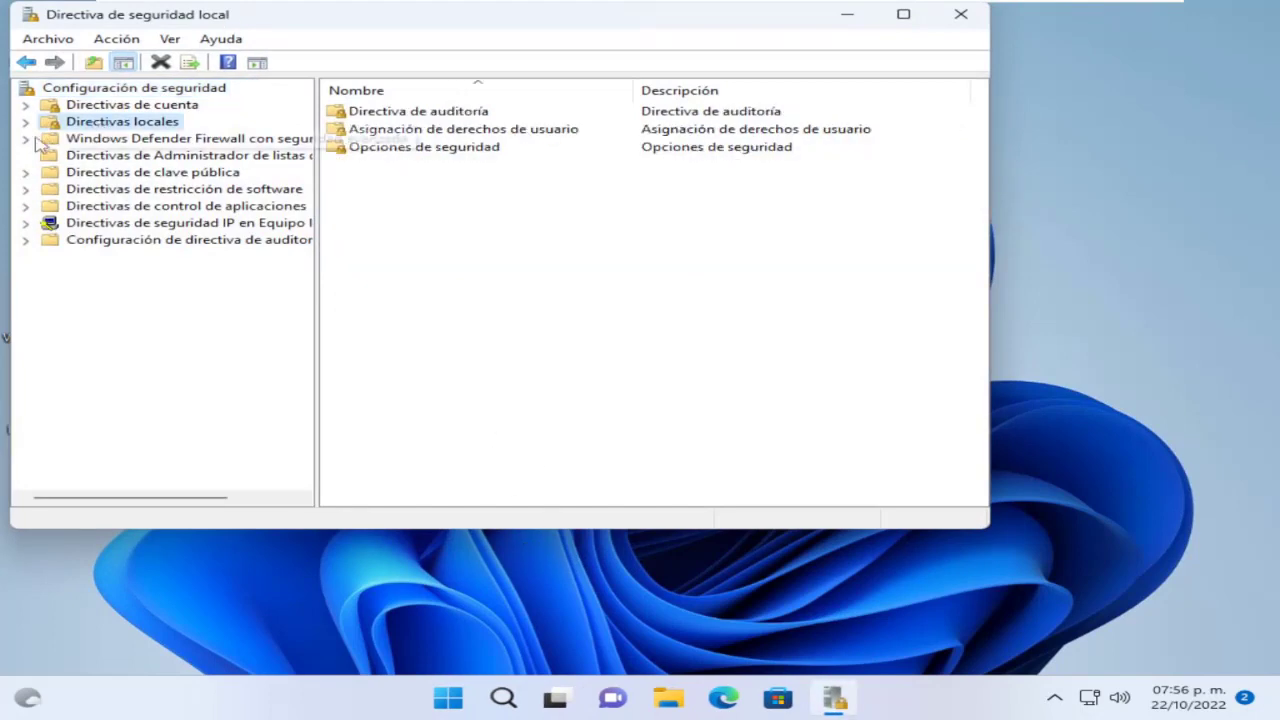
click(26, 121)
click(110, 172)
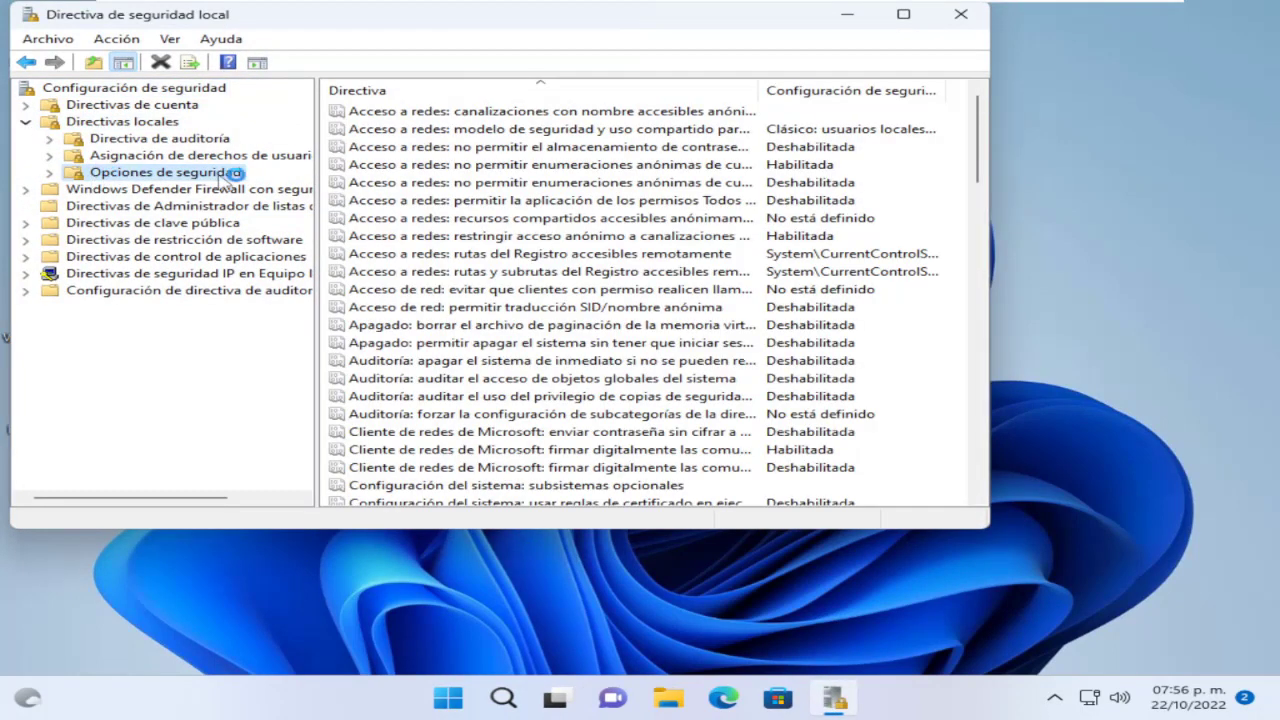
Set "Apagado: permitir apagar el sistema sin tener que iniciar sesión" back to Habilitada, apply it and close the console.
double_click(400, 342)
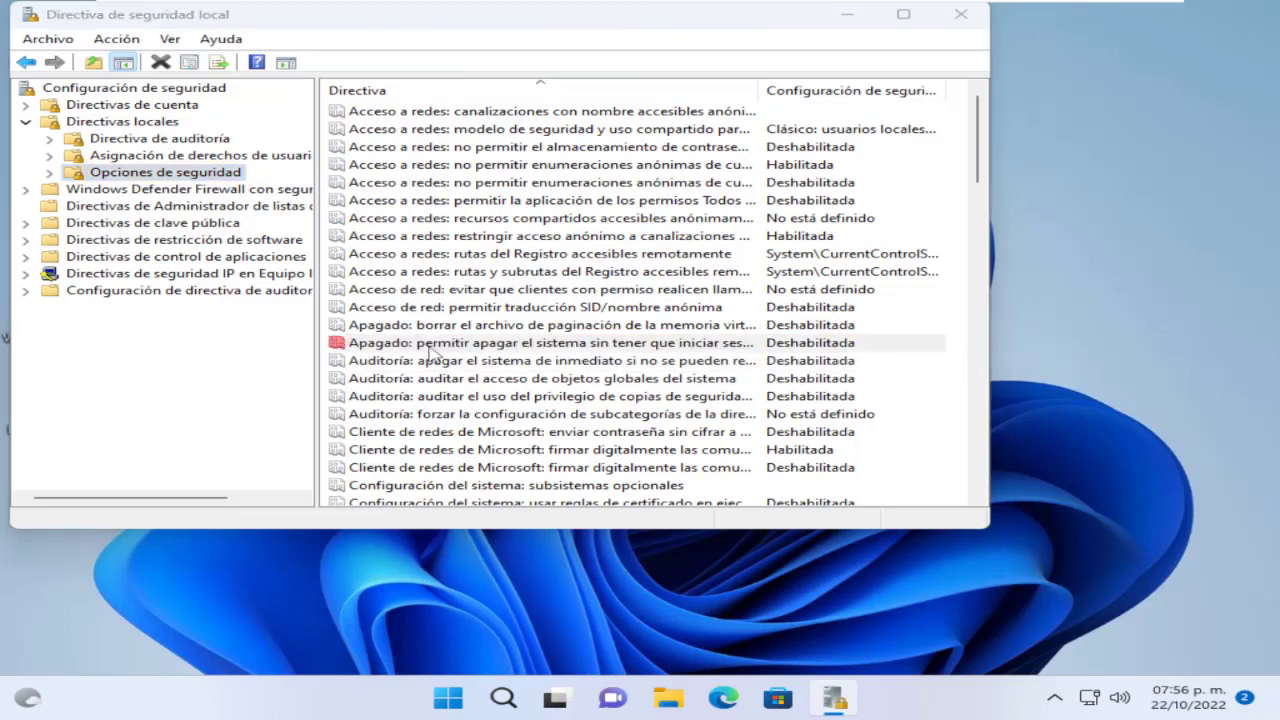
click(298, 166)
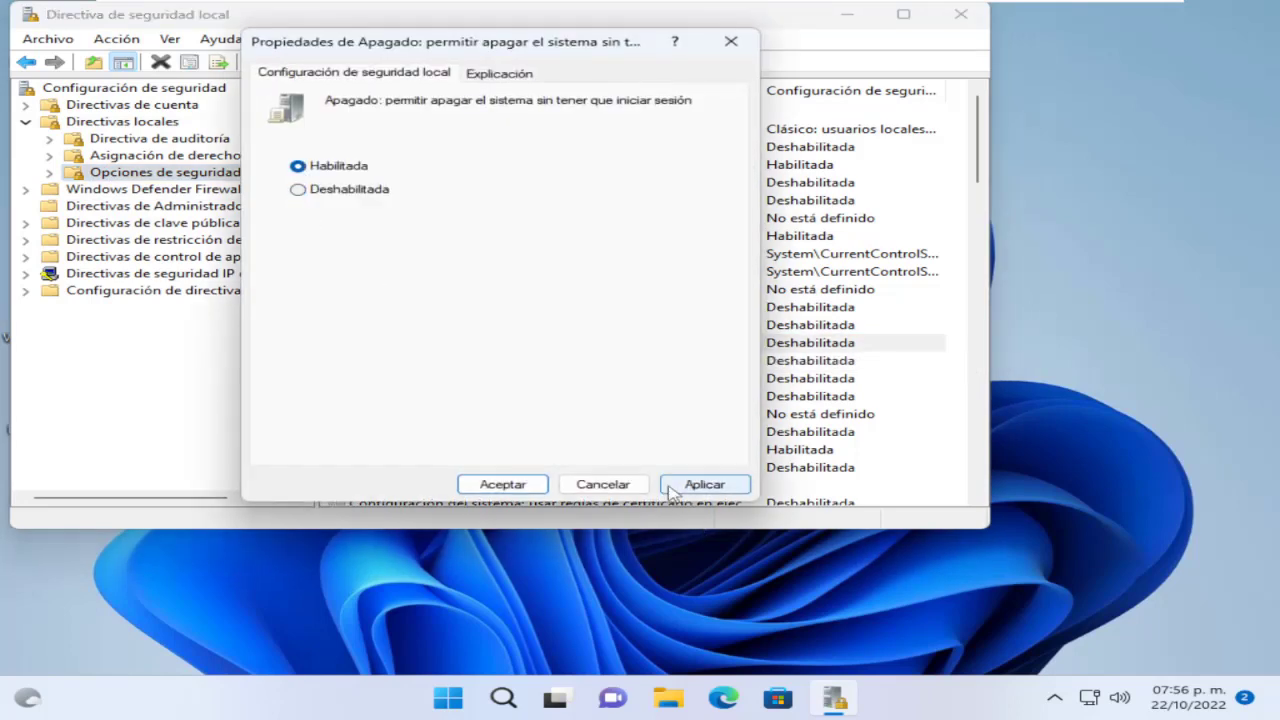
click(705, 485)
click(490, 484)
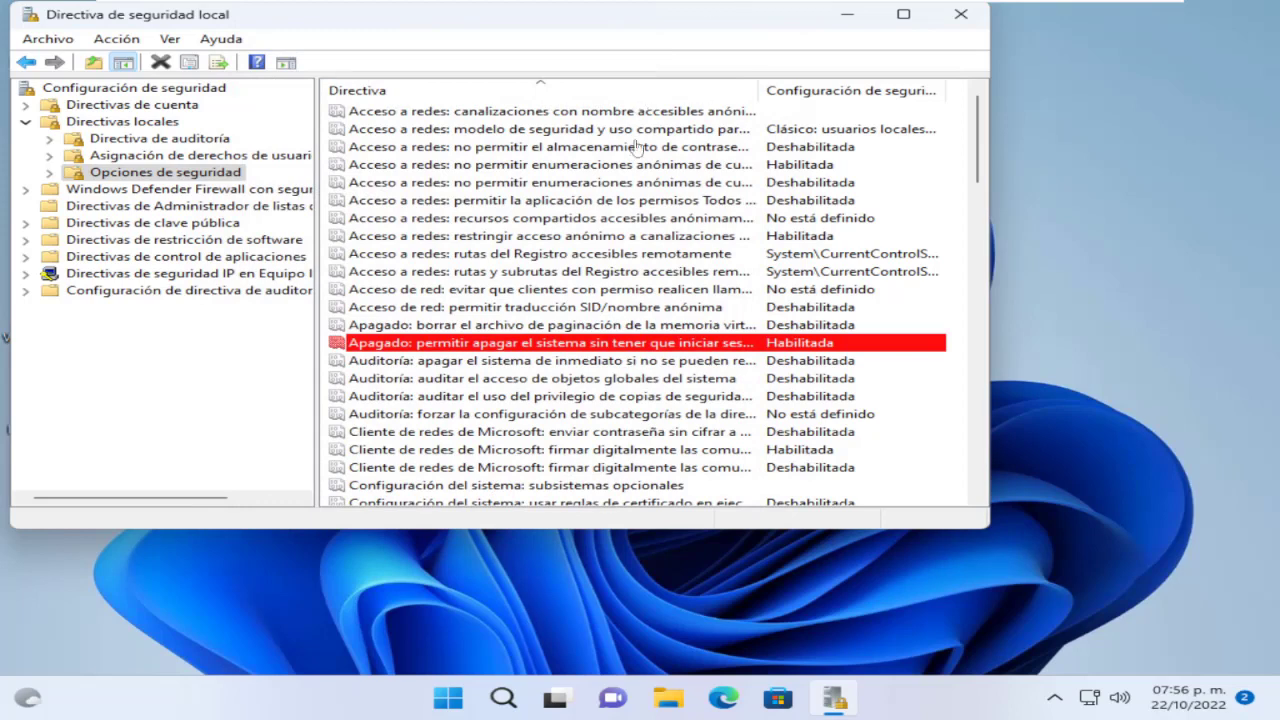
click(634, 206)
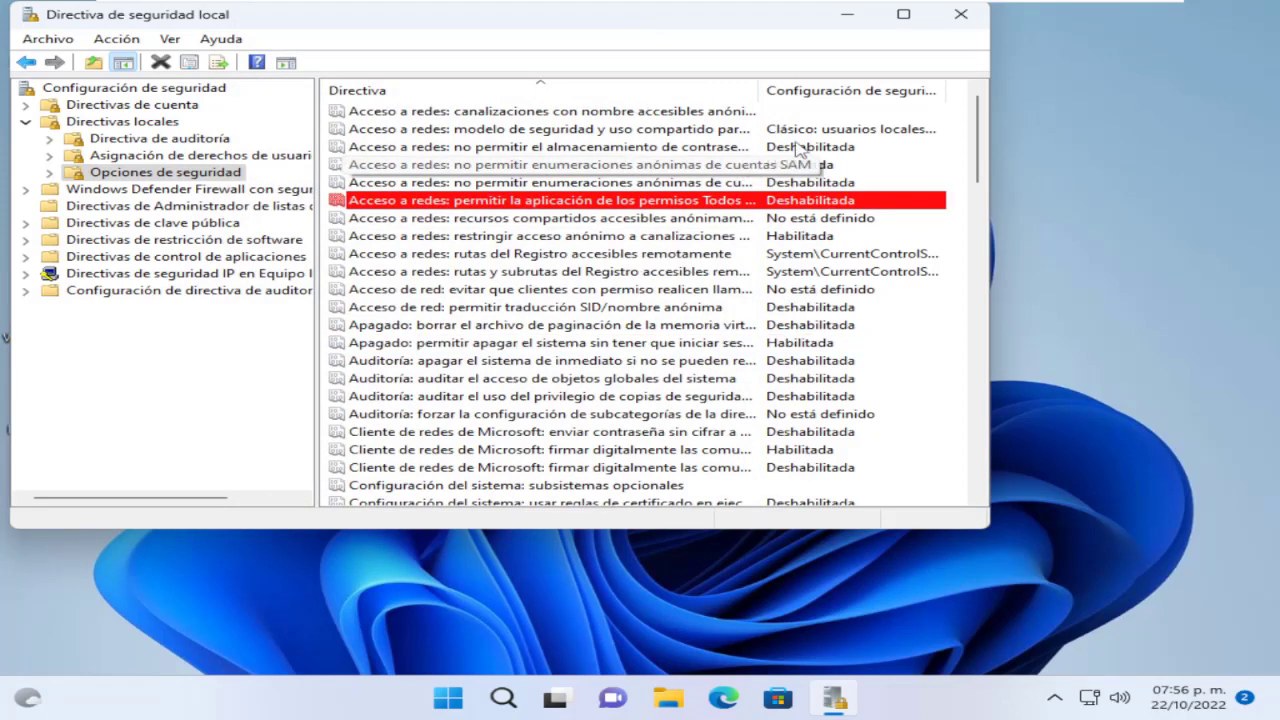
key(alt+F4)
Open the Registry Editor by running regedit.
key(super+r)
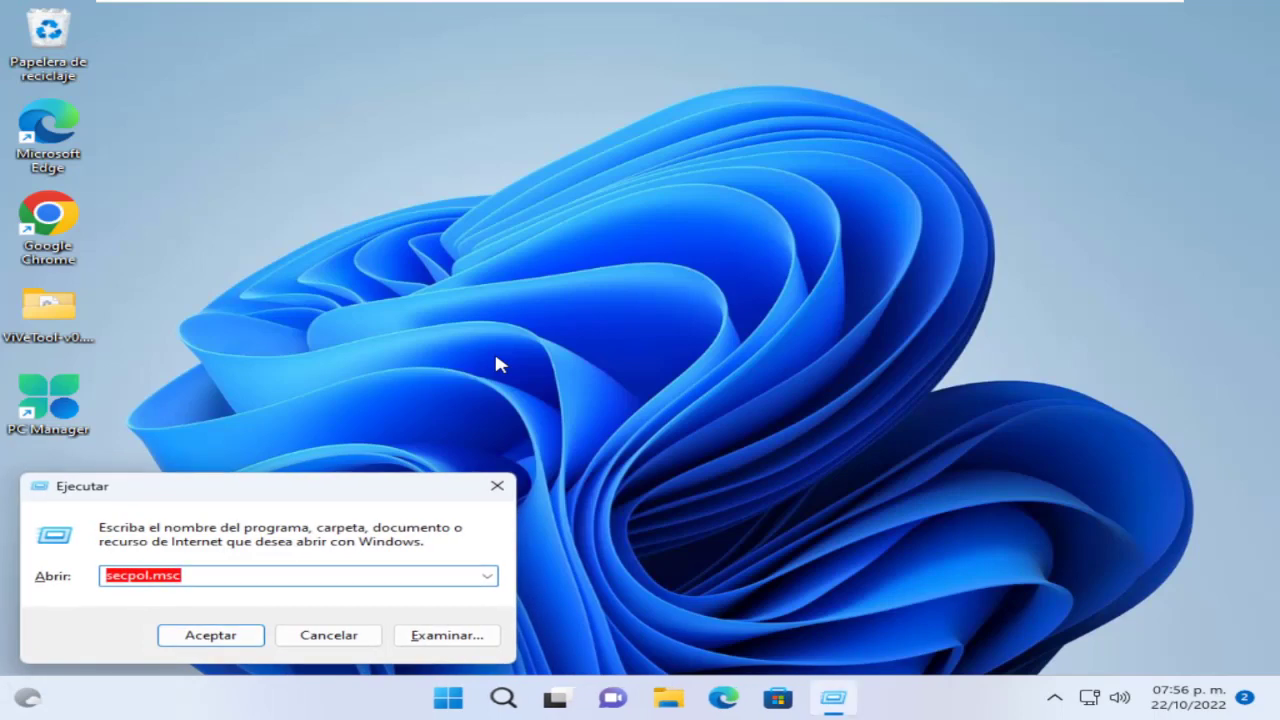
text(re)
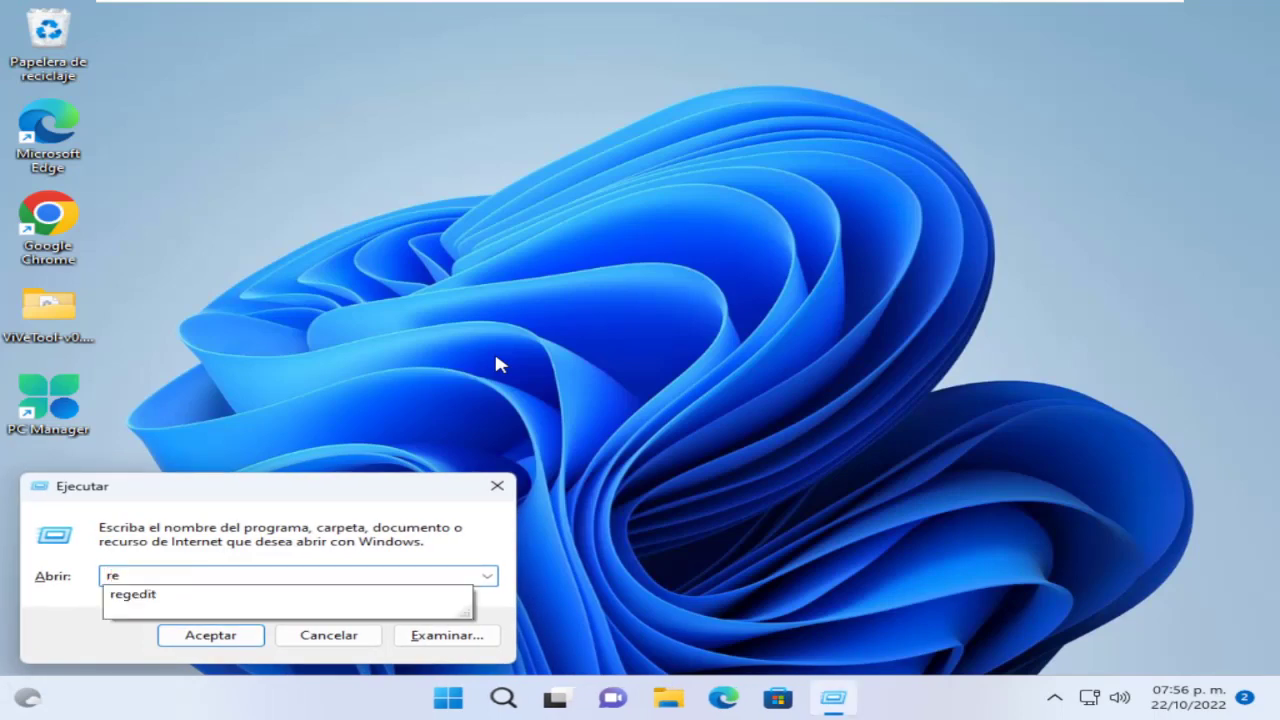
key(Down)
key(Return)
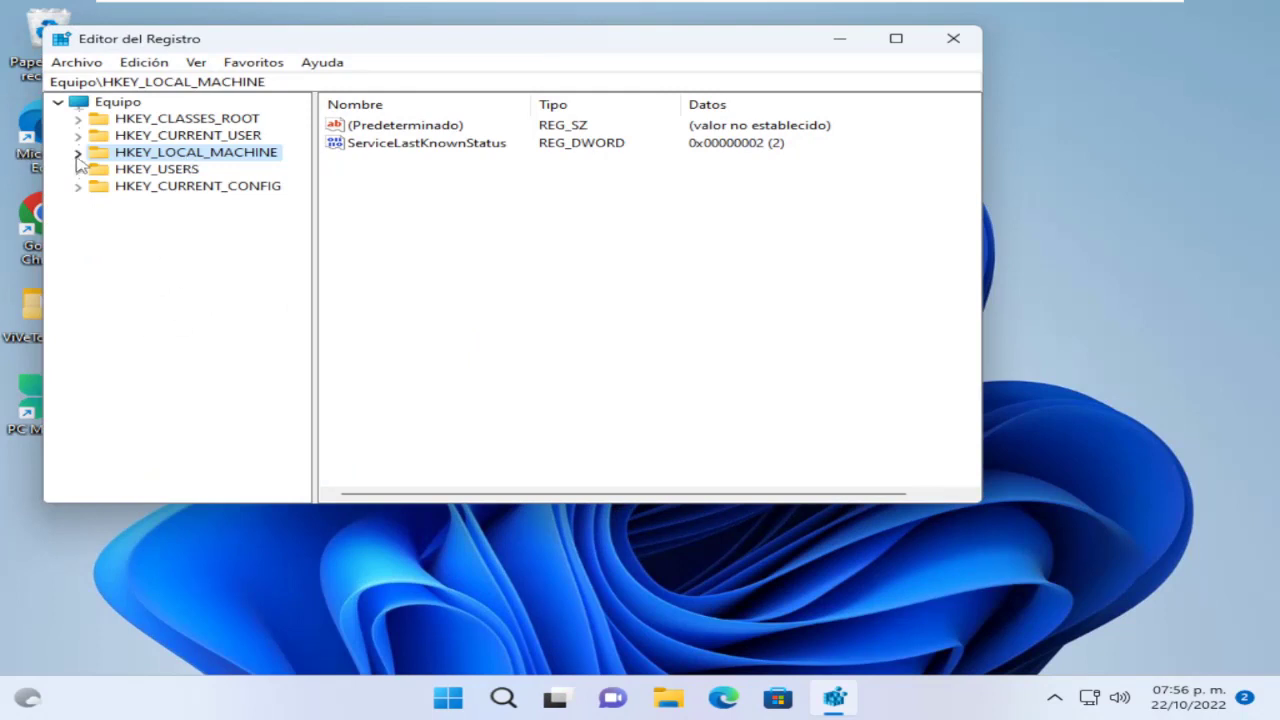
Expand the registry tree to HKEY_LOCAL_MACHINE\SOFTWARE\Microsoft\Windows\CurrentVersion.
click(78, 152)
click(98, 220)
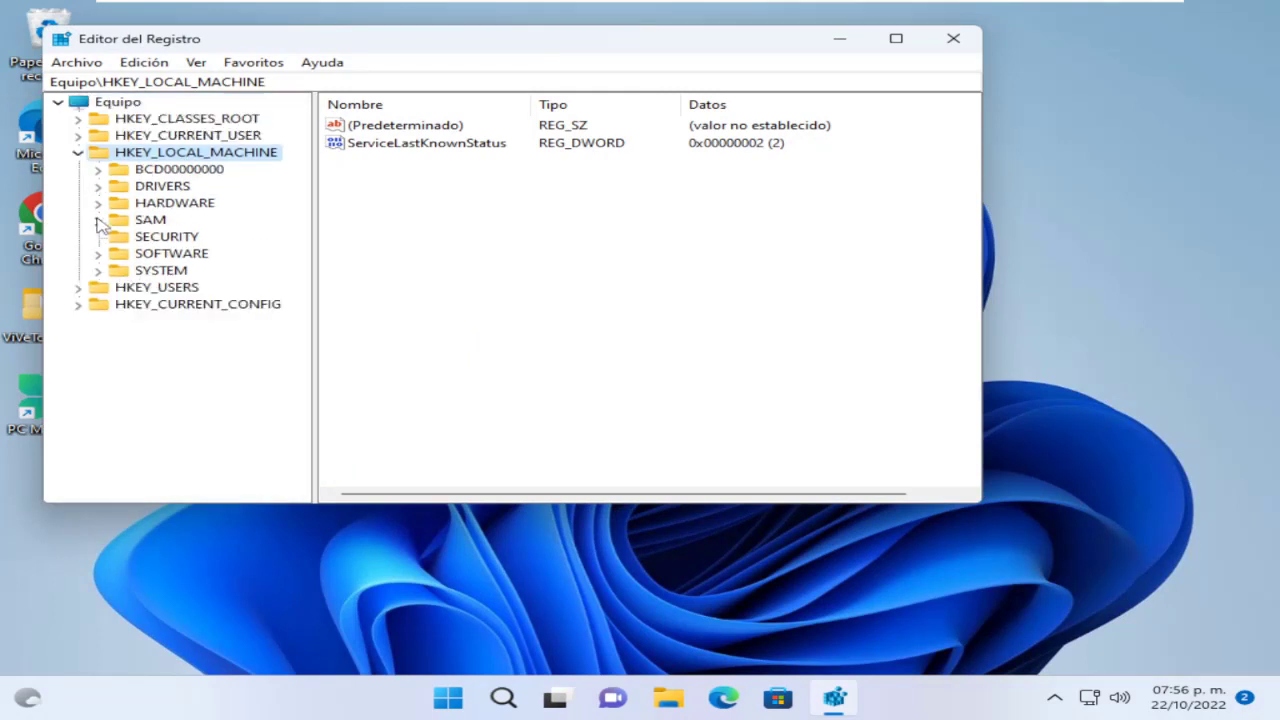
click(99, 253)
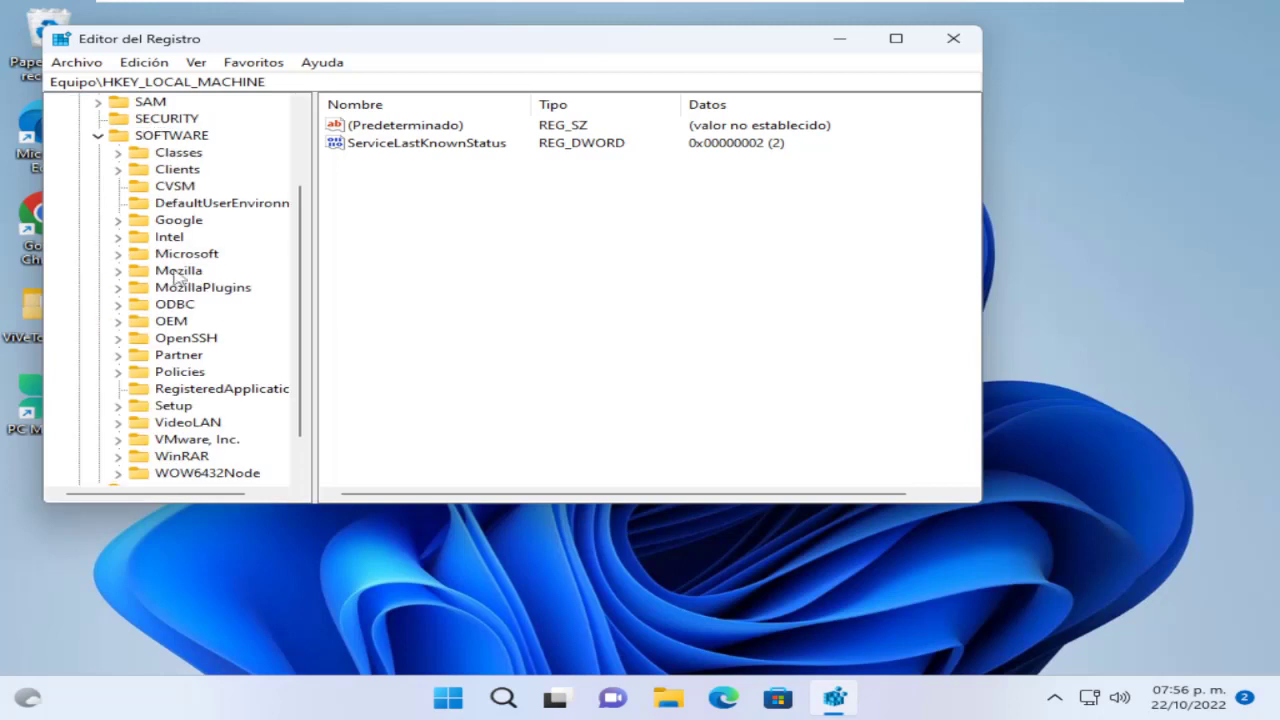
click(118, 253)
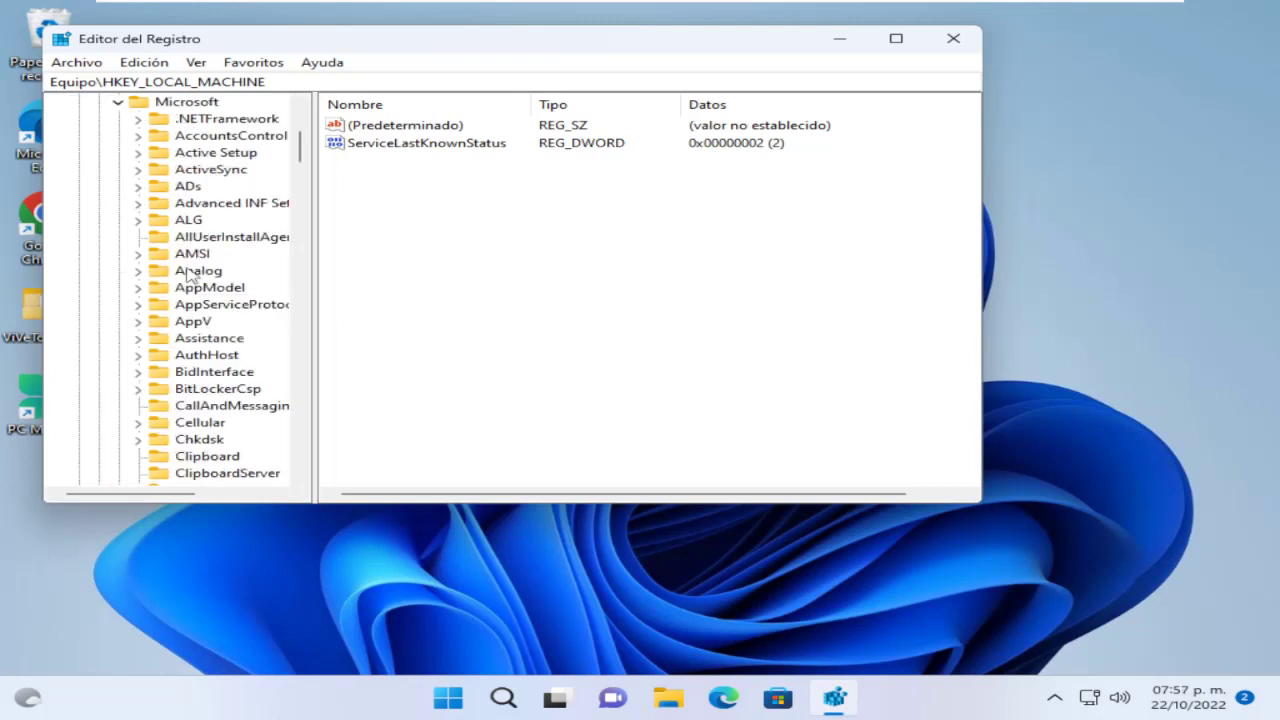
scroll(190, 275, down, 20)
click(138, 355)
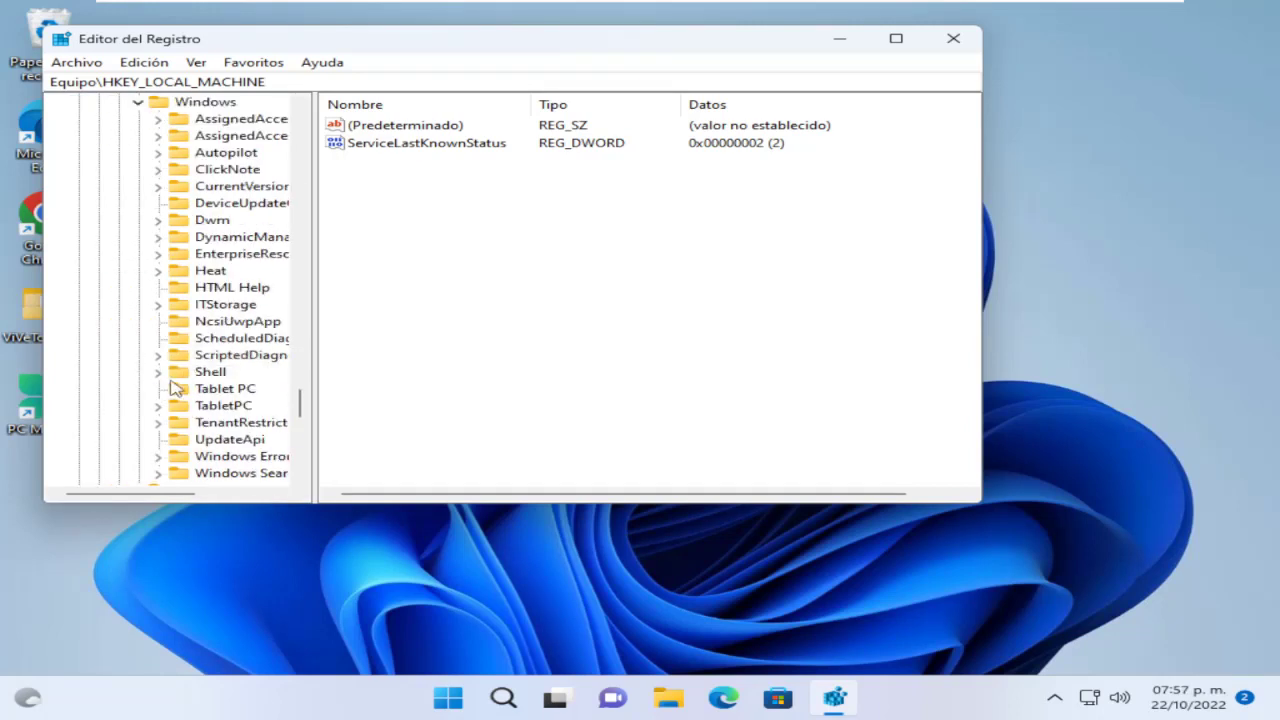
click(200, 188)
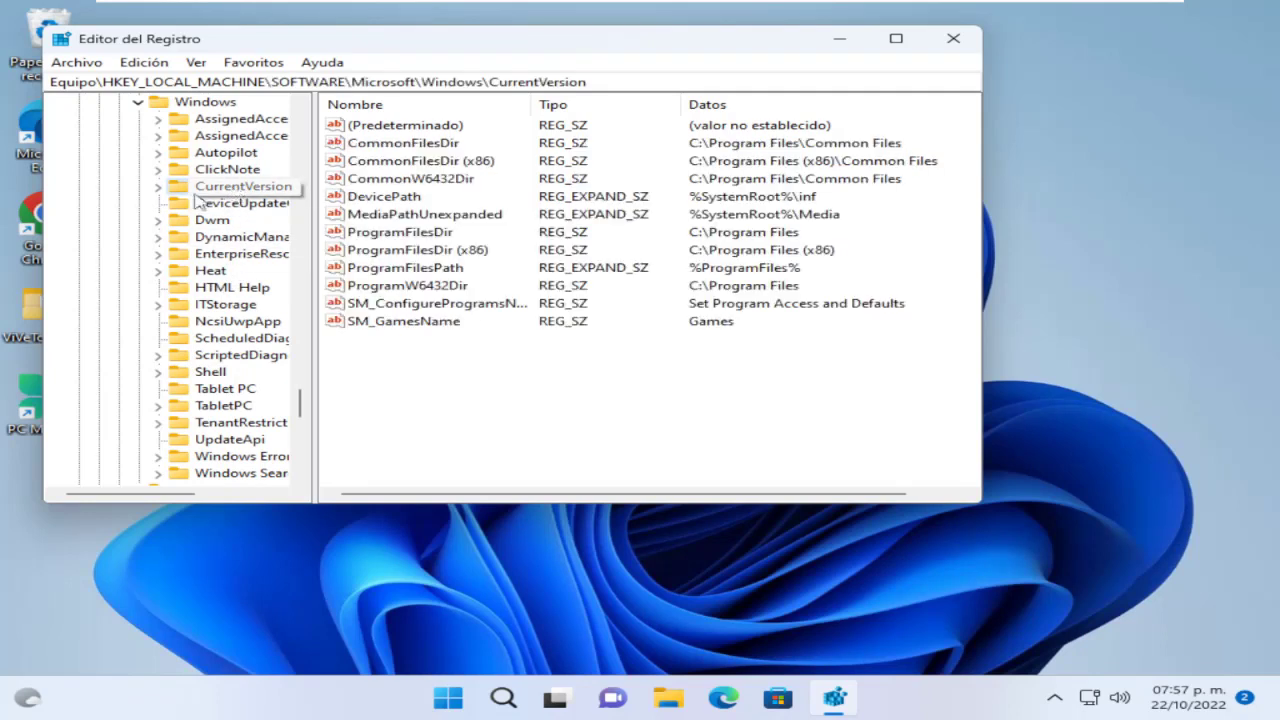
click(156, 188)
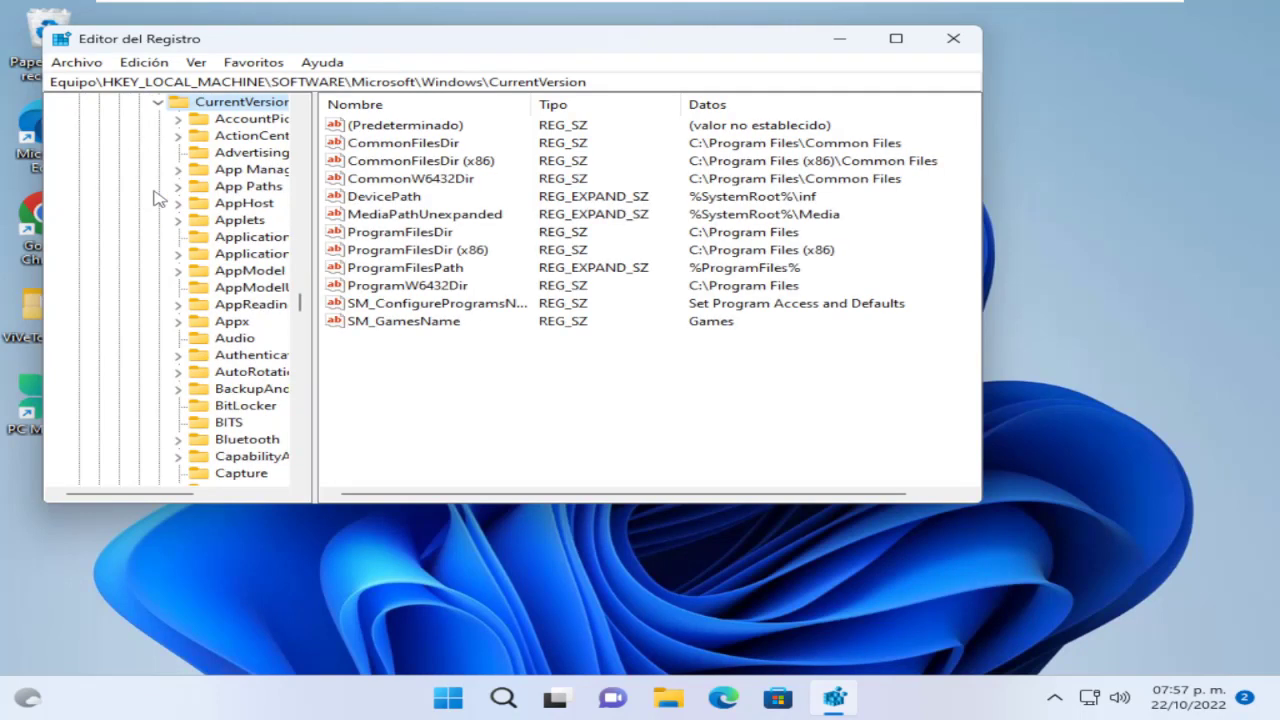
Expand the Policies key under CurrentVersion and open its System subkey.
click(247, 289)
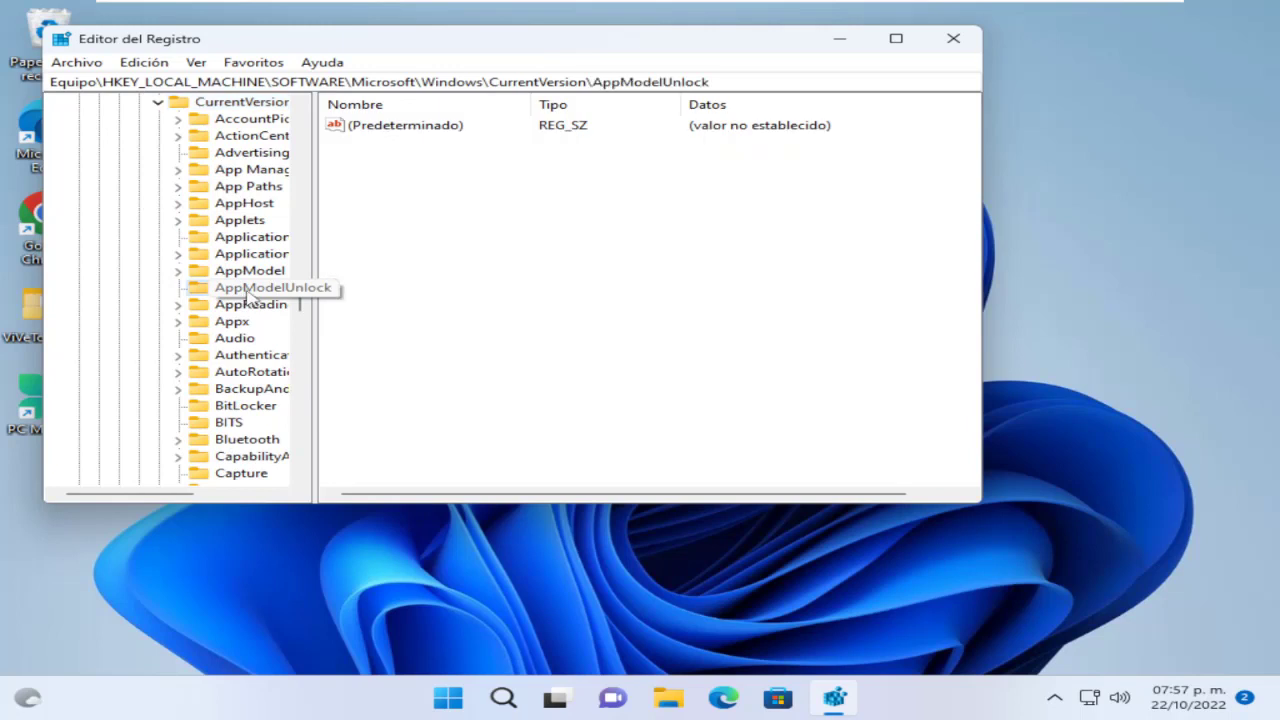
key(p)
scroll(250, 298, down, 4)
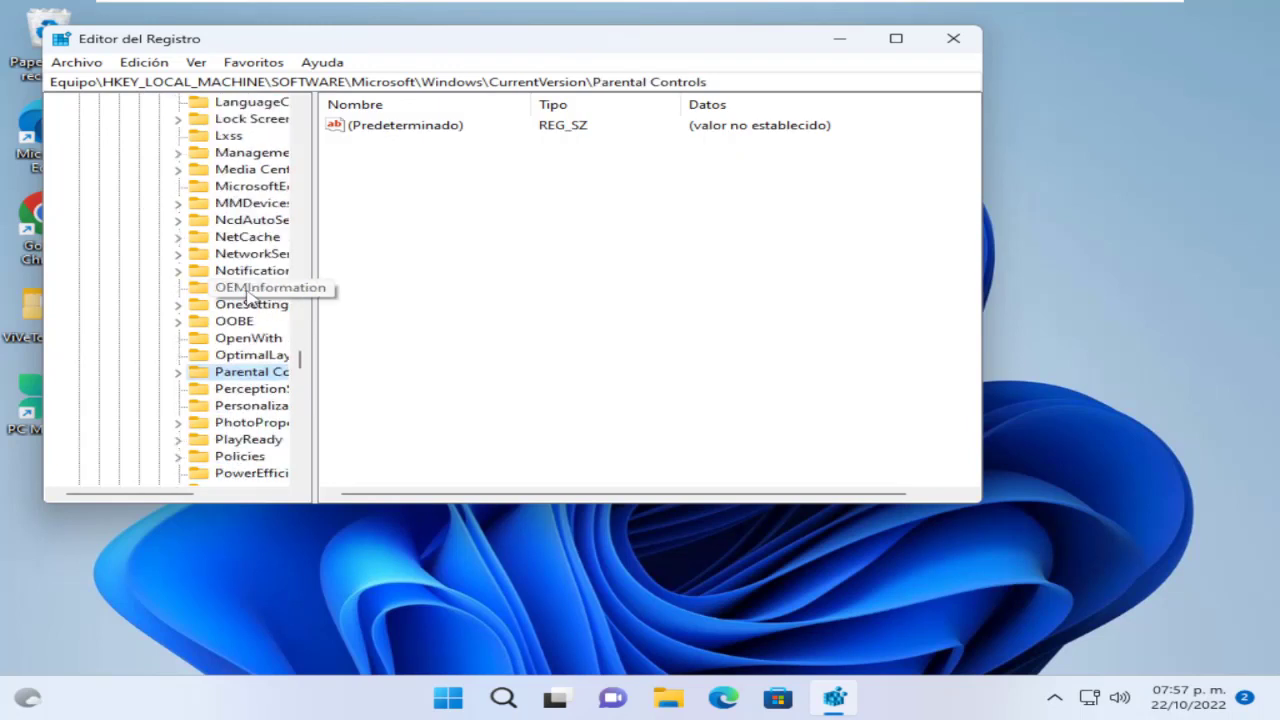
click(240, 357)
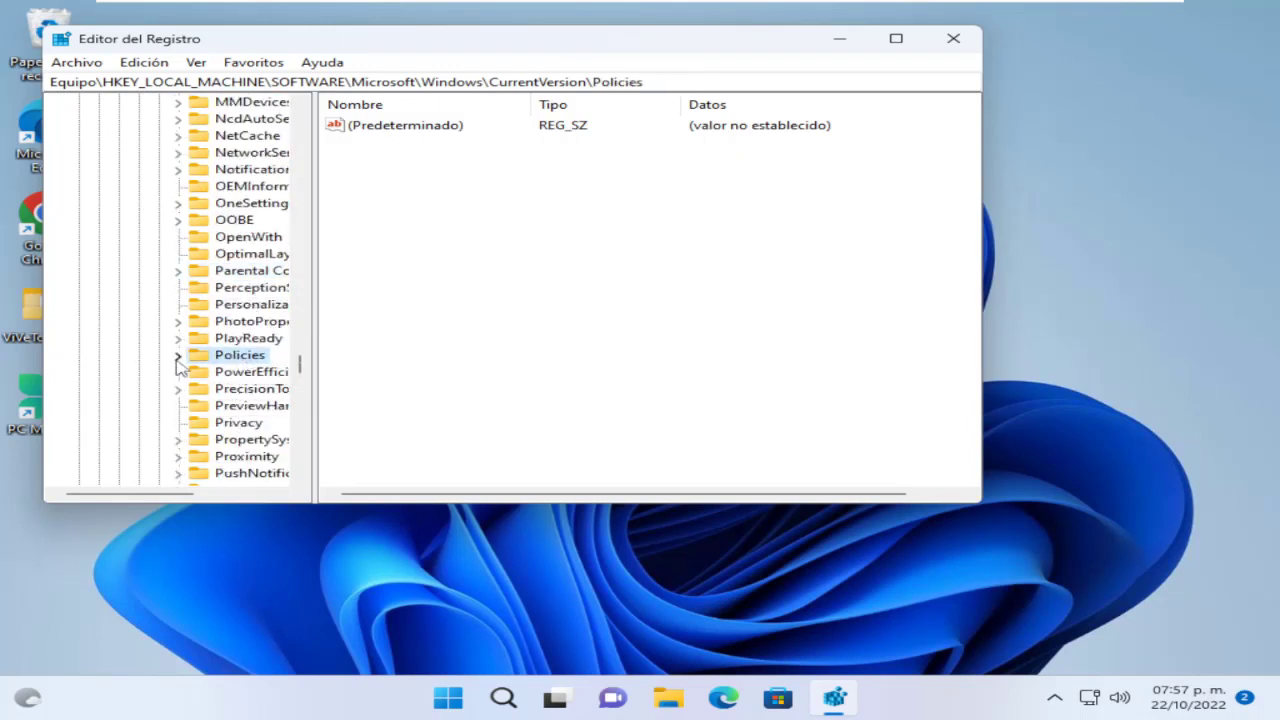
click(178, 355)
drag(158, 495, 208, 497)
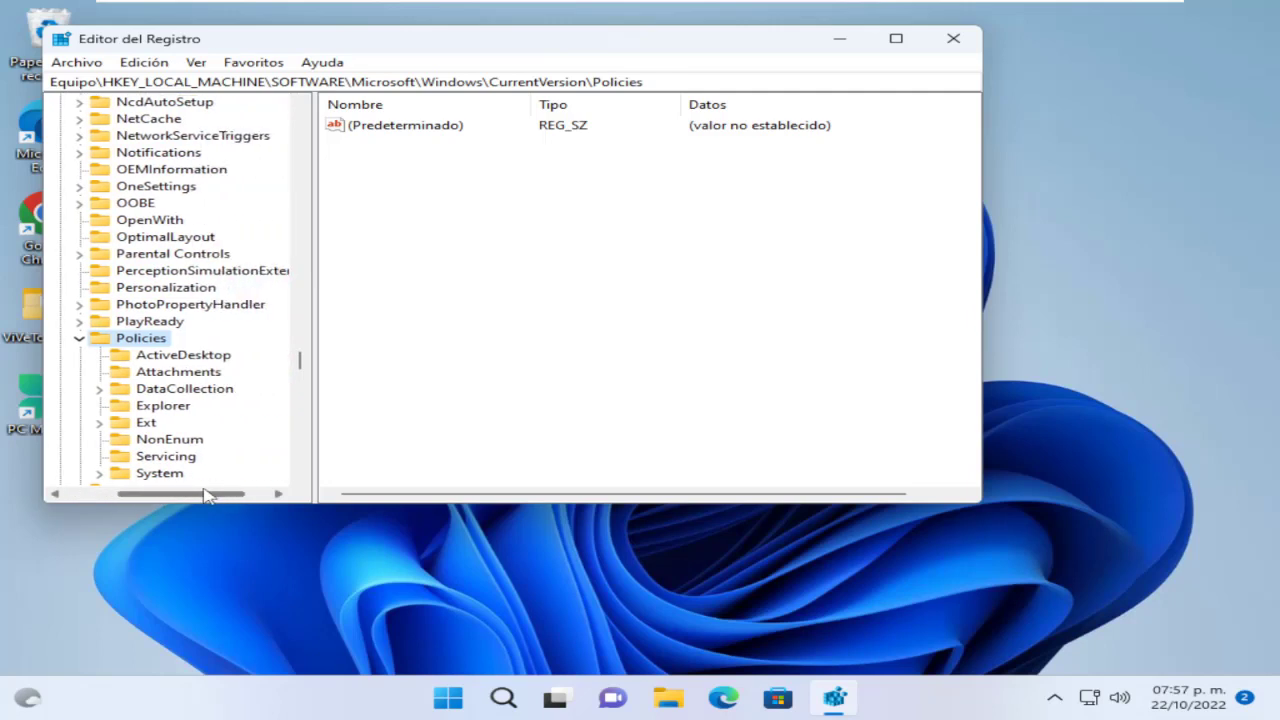
scroll(195, 245, down, 3)
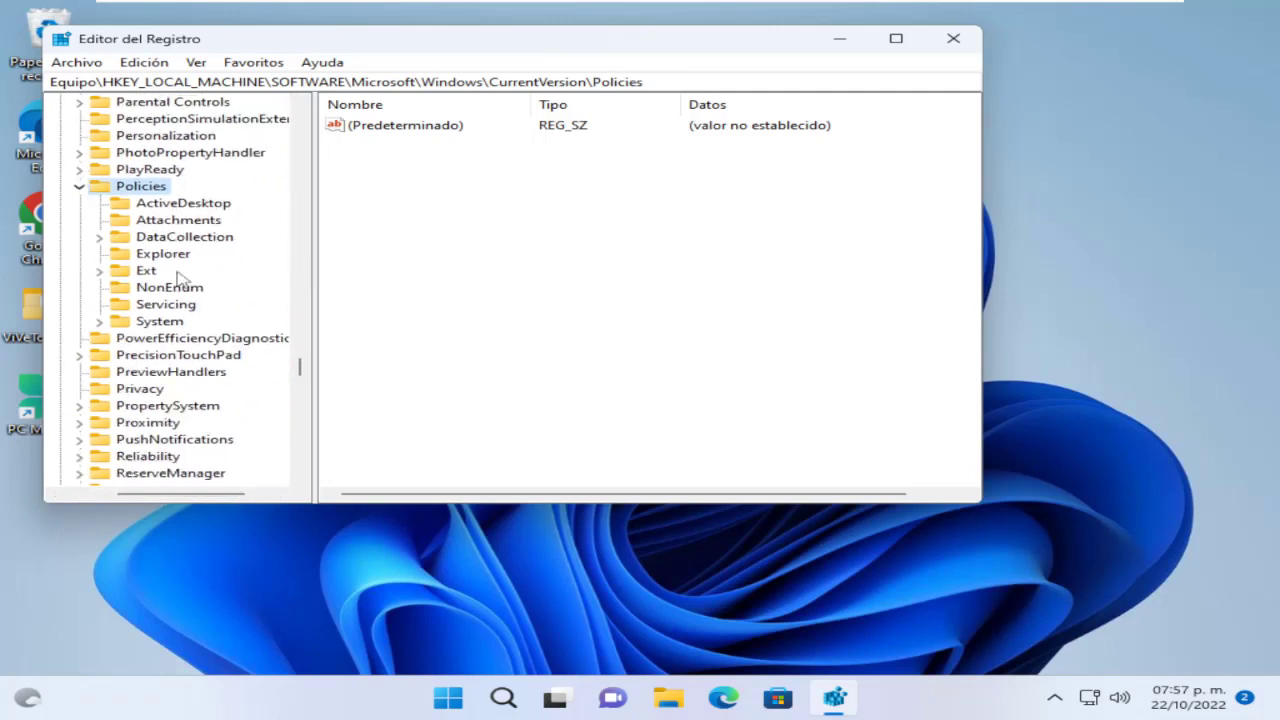
click(118, 322)
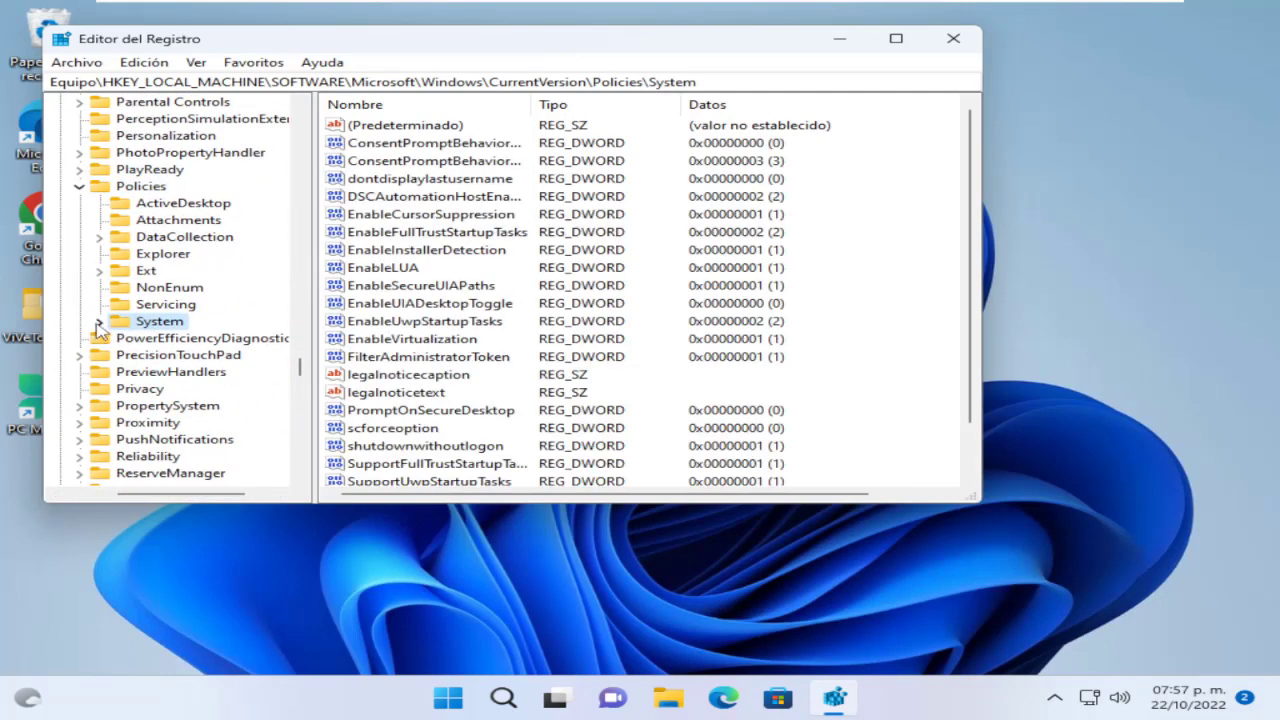
Set the shutdownwithoutlogon DWORD value in the System key to 0 and accept the change.
click(490, 251)
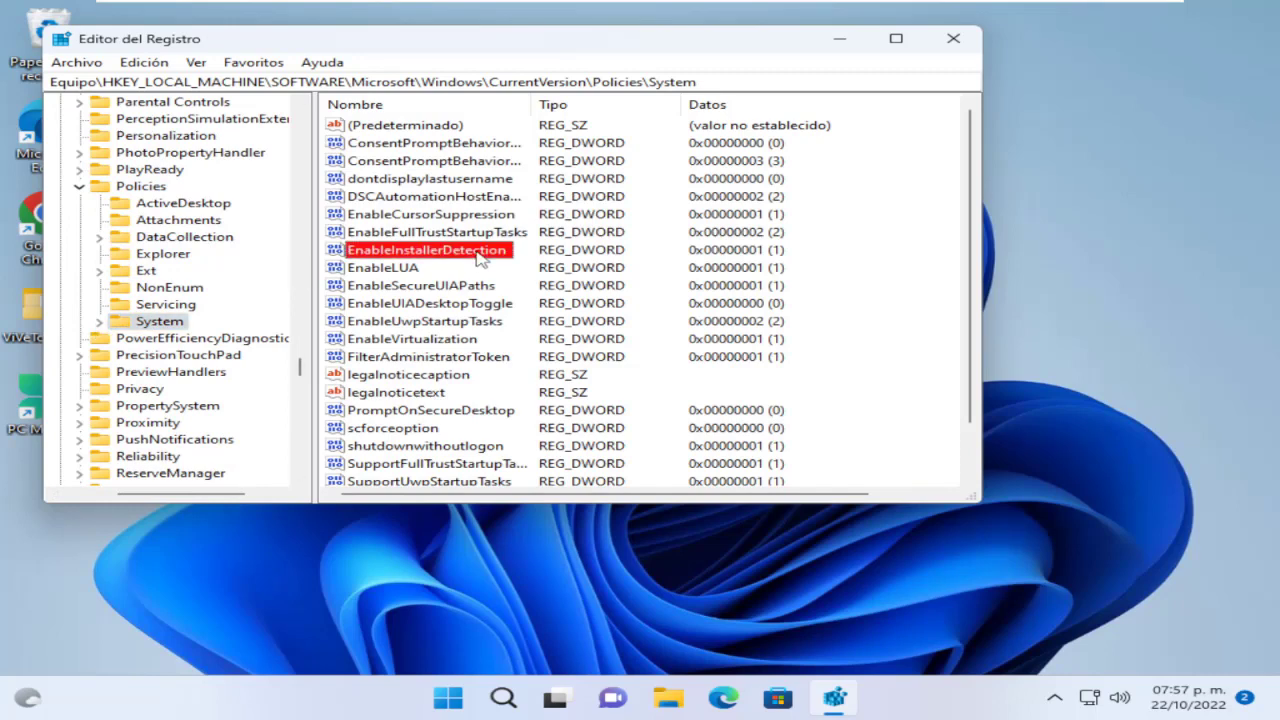
scroll(480, 258, down, 1)
scroll(478, 262, up, 1)
scroll(455, 345, down, 1)
click(378, 394)
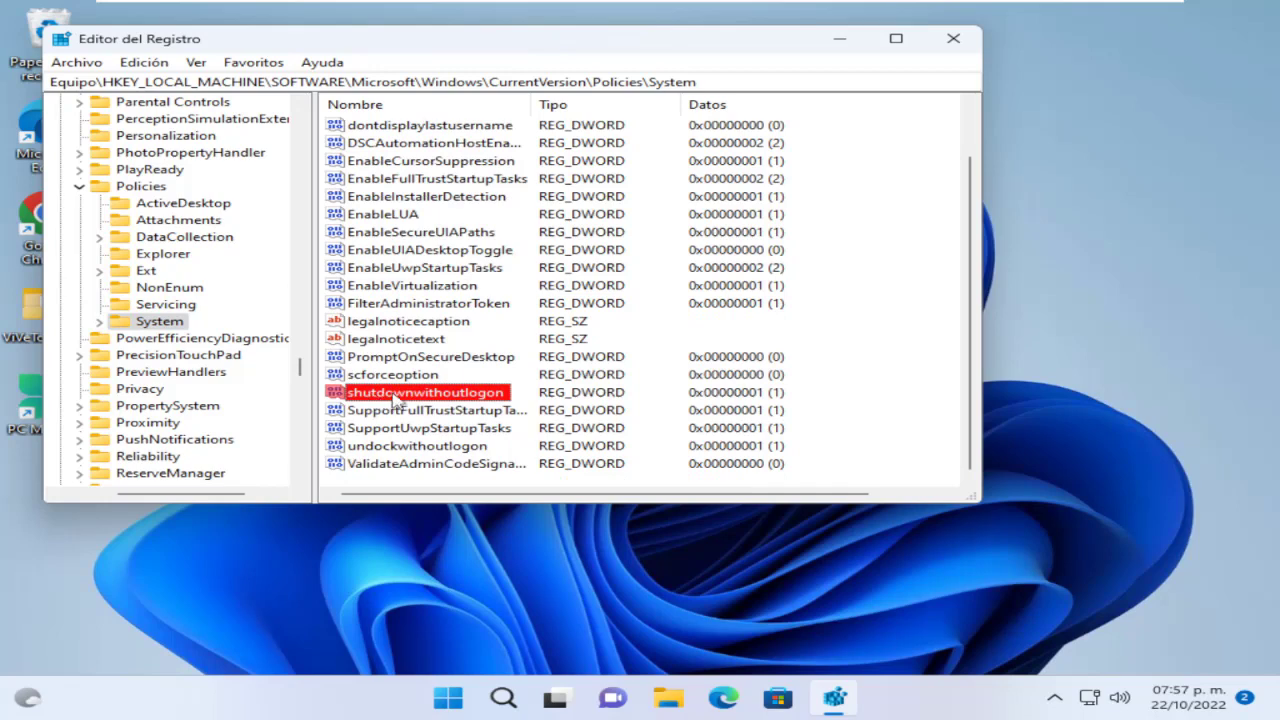
double_click(396, 396)
text(1)
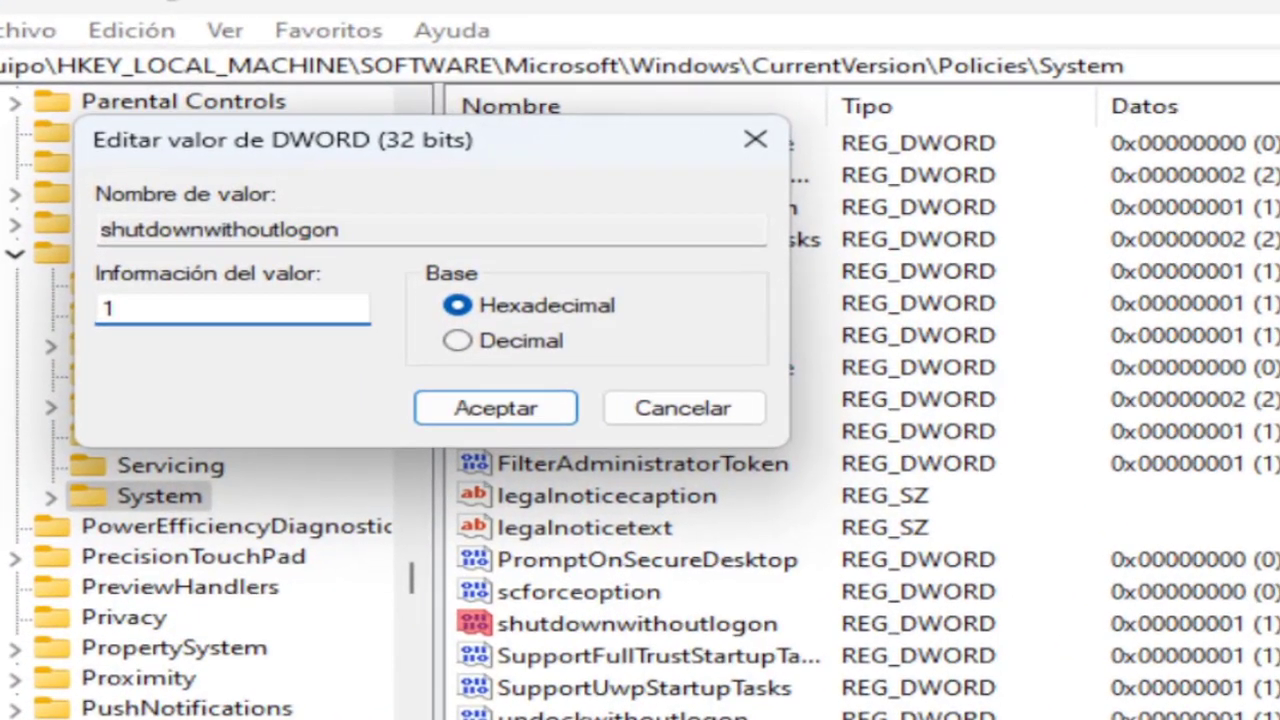
key(BackSpace)
text(0)
click(490, 418)
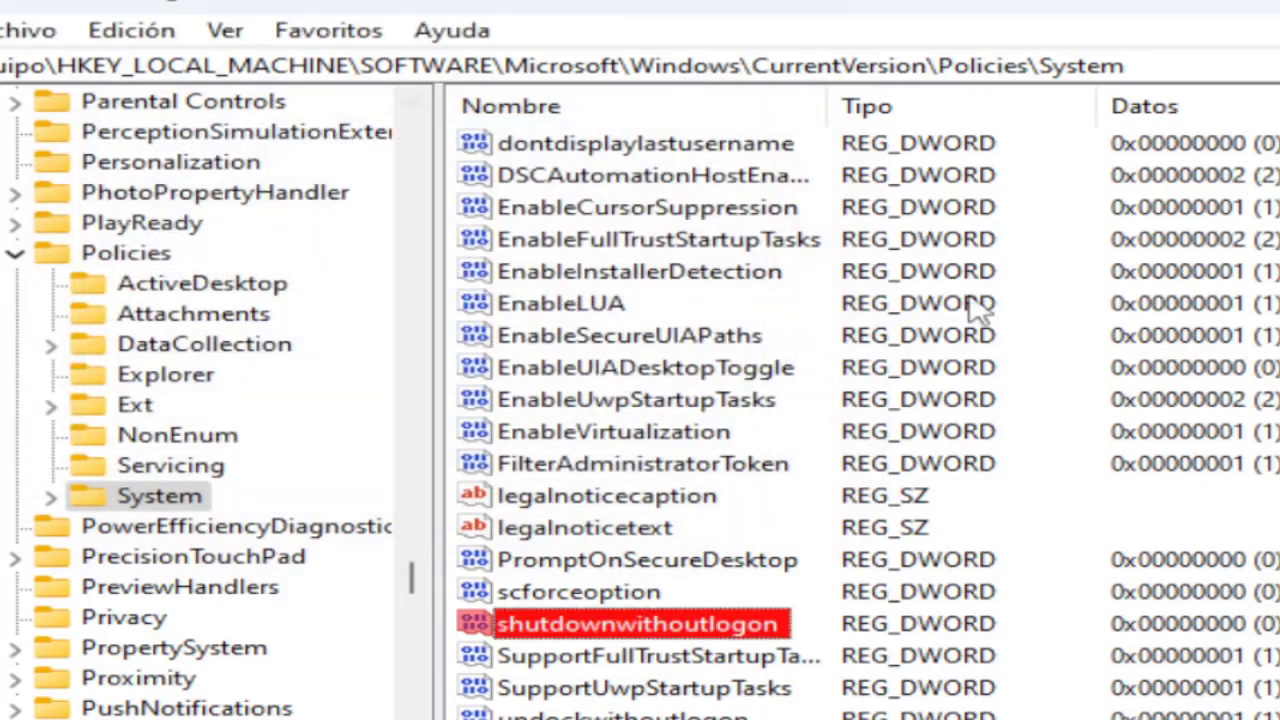